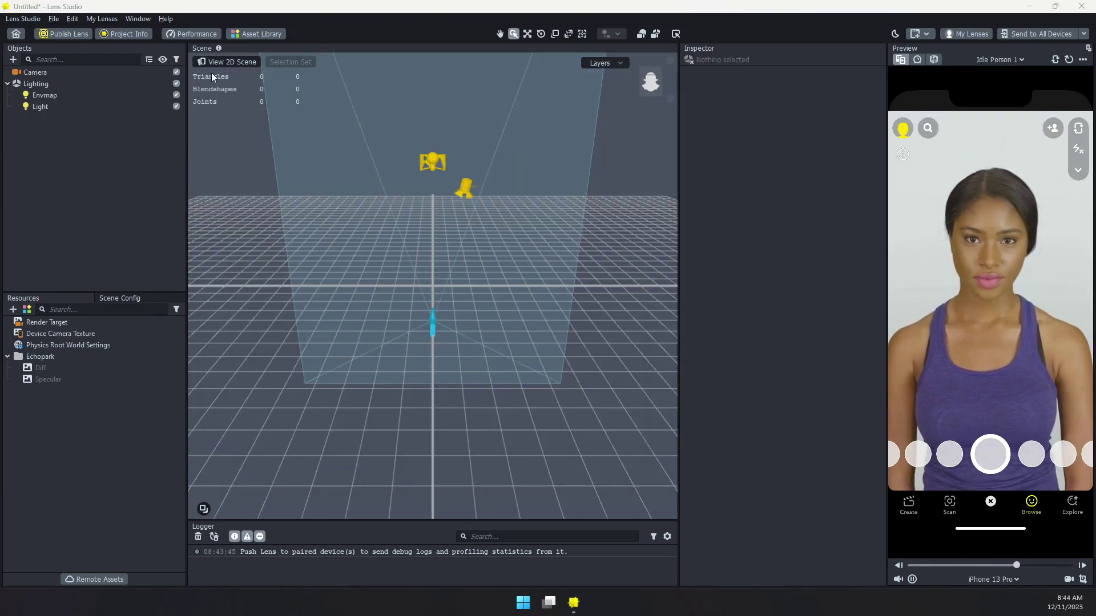
Step: Search the Asset Library for 'reproject' and import the Simple Reprojection asset
click(244, 33)
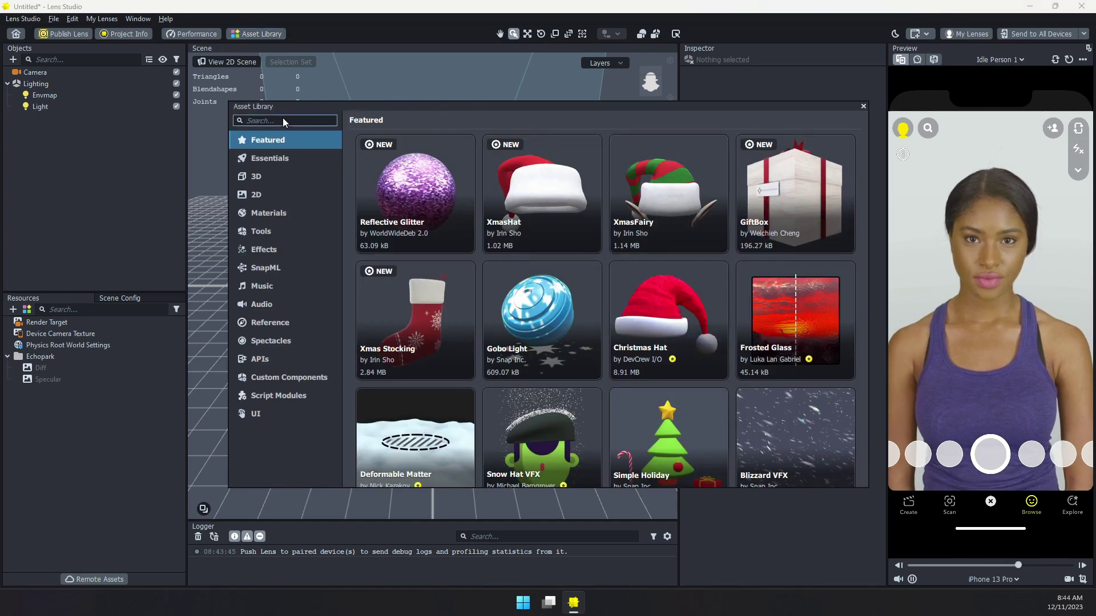
text(reproject)
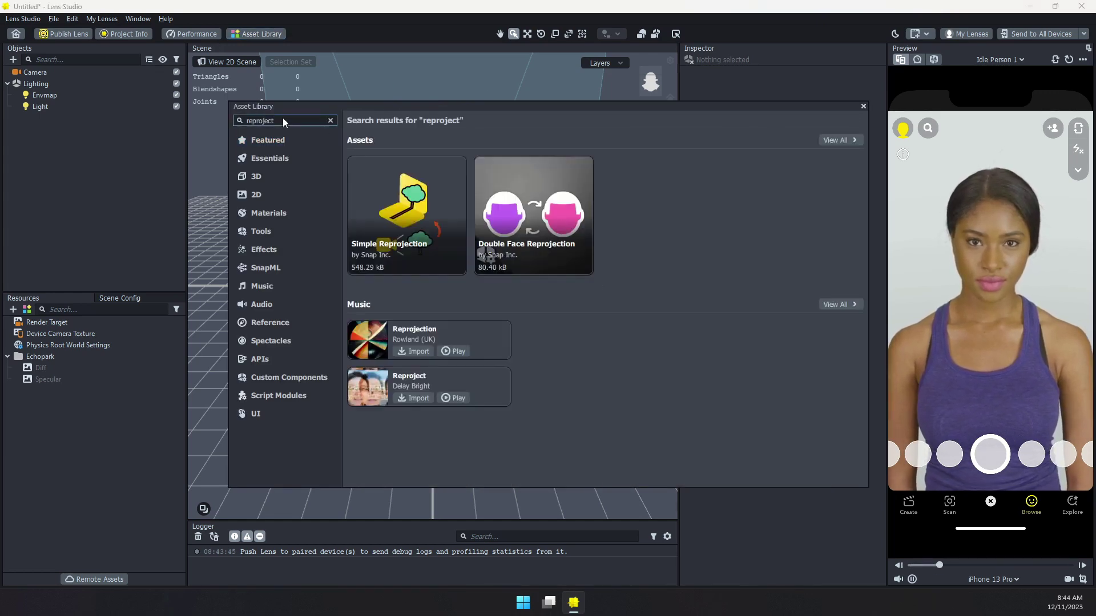
mouse_move(422, 201)
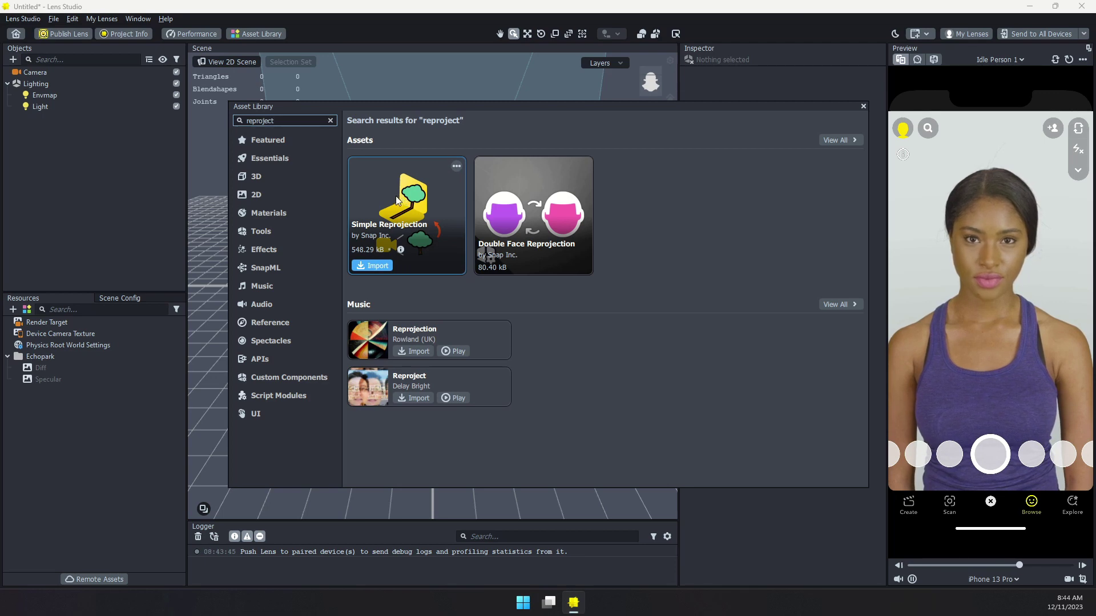
click(371, 266)
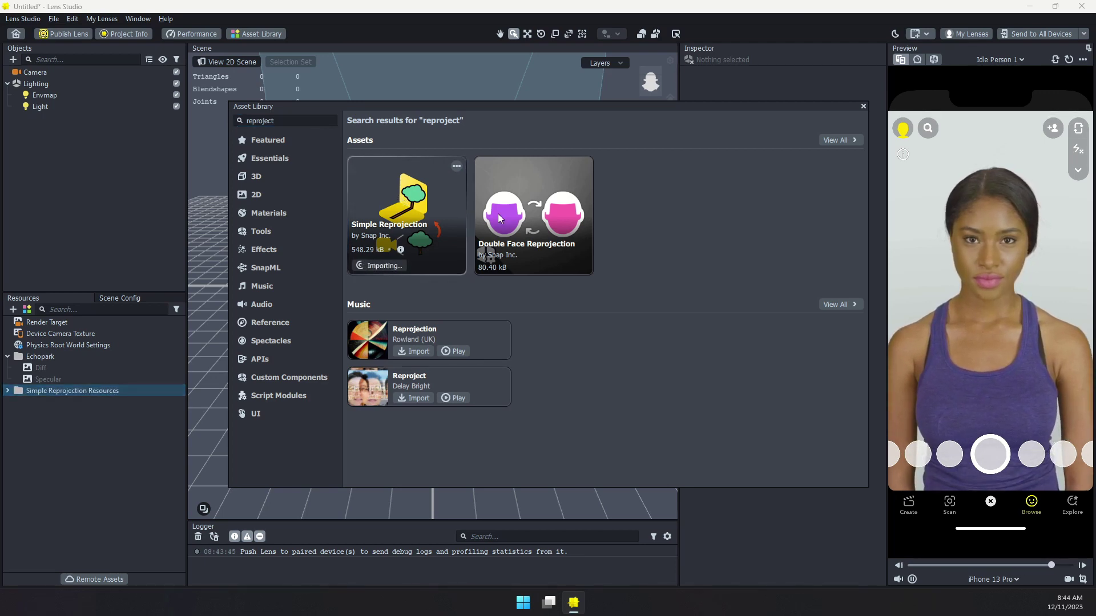
Step: Drop the Simple_Reprojection prefab into Objects and disable its Info Card and Ground examples
click(863, 106)
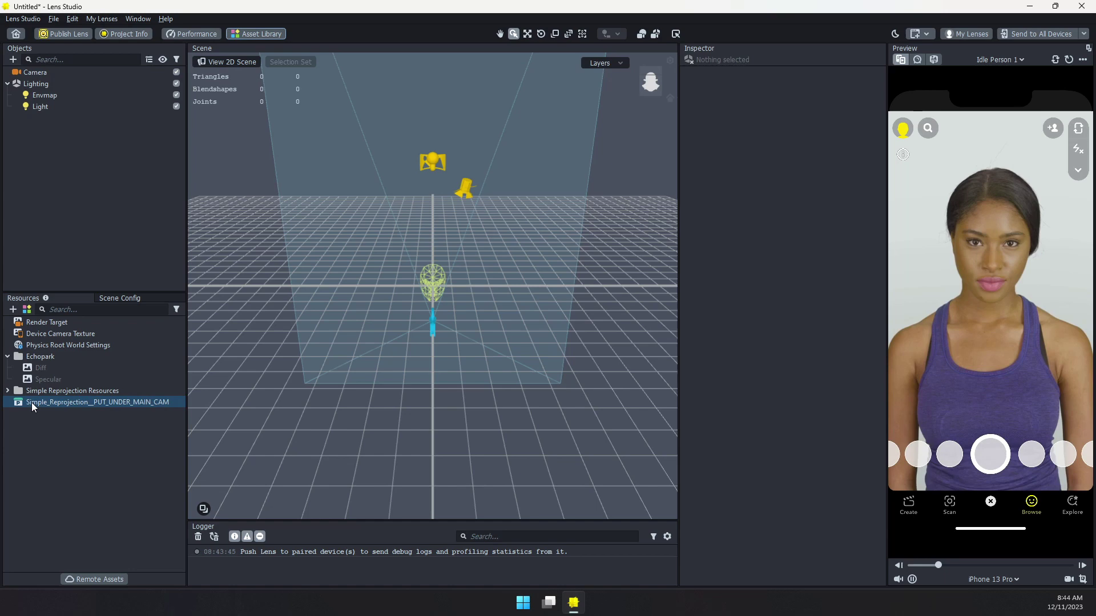
drag(44, 402, 60, 69)
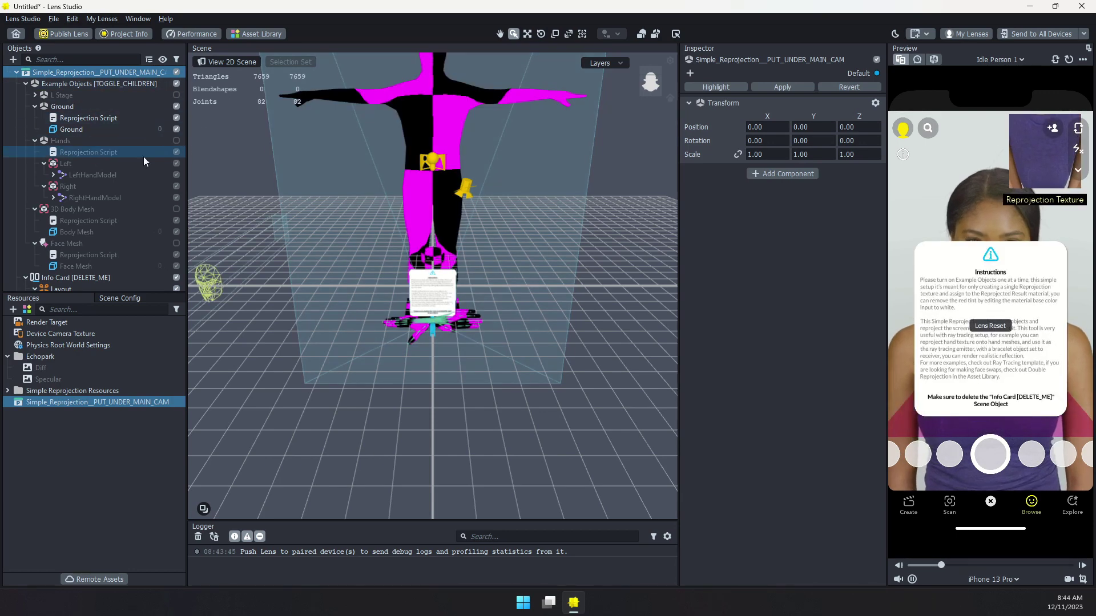
click(177, 278)
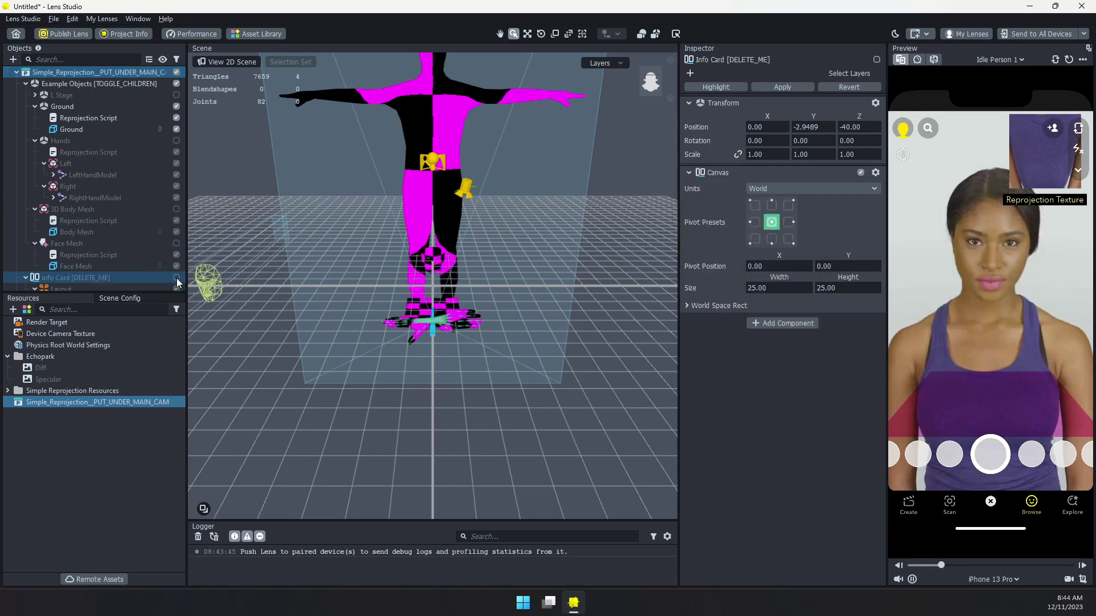
click(25, 277)
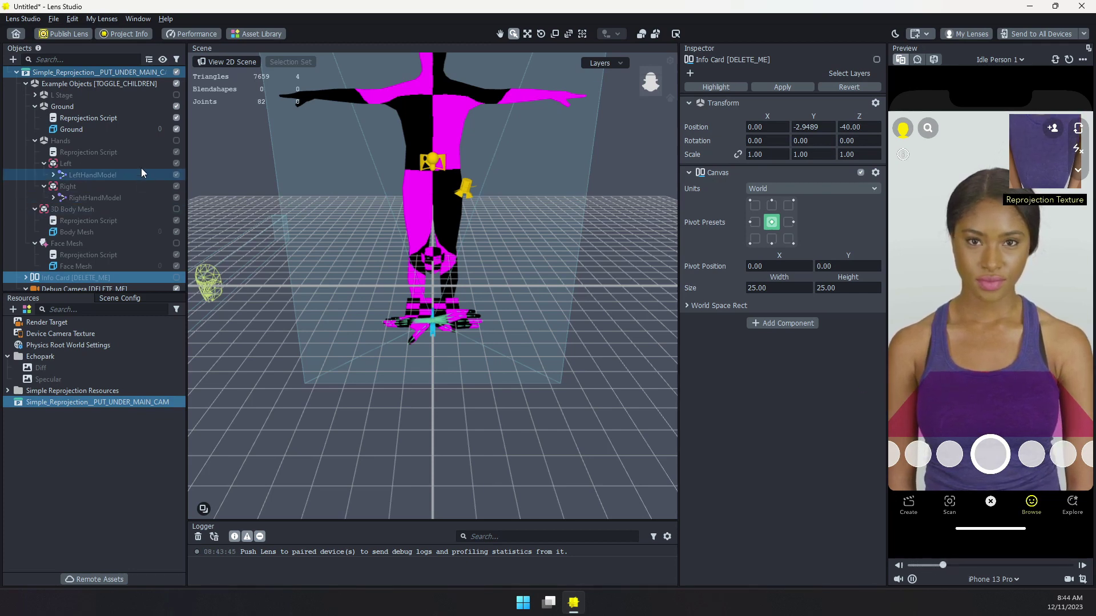
click(176, 106)
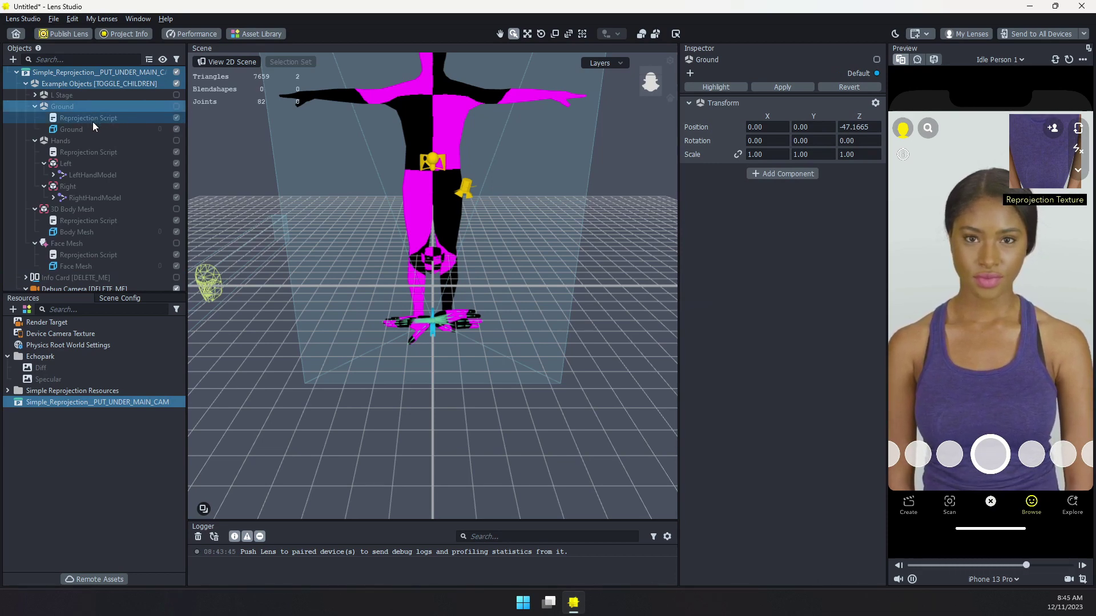
Step: Enable the Face Mesh example and expand Simple Reprojection Resources > Mesh > Tracking
click(177, 243)
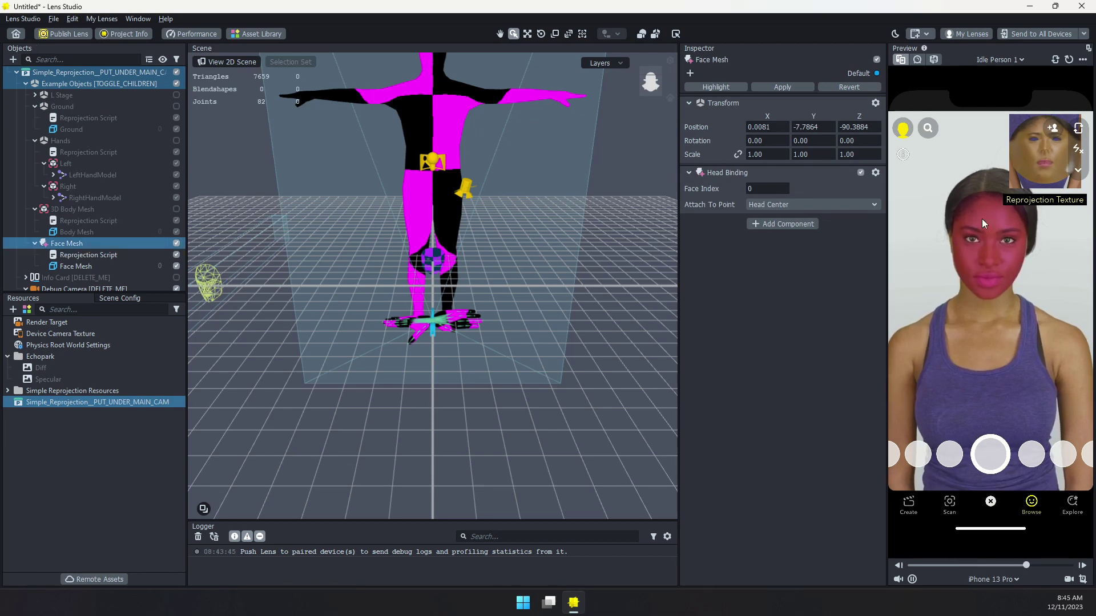
click(32, 403)
click(7, 390)
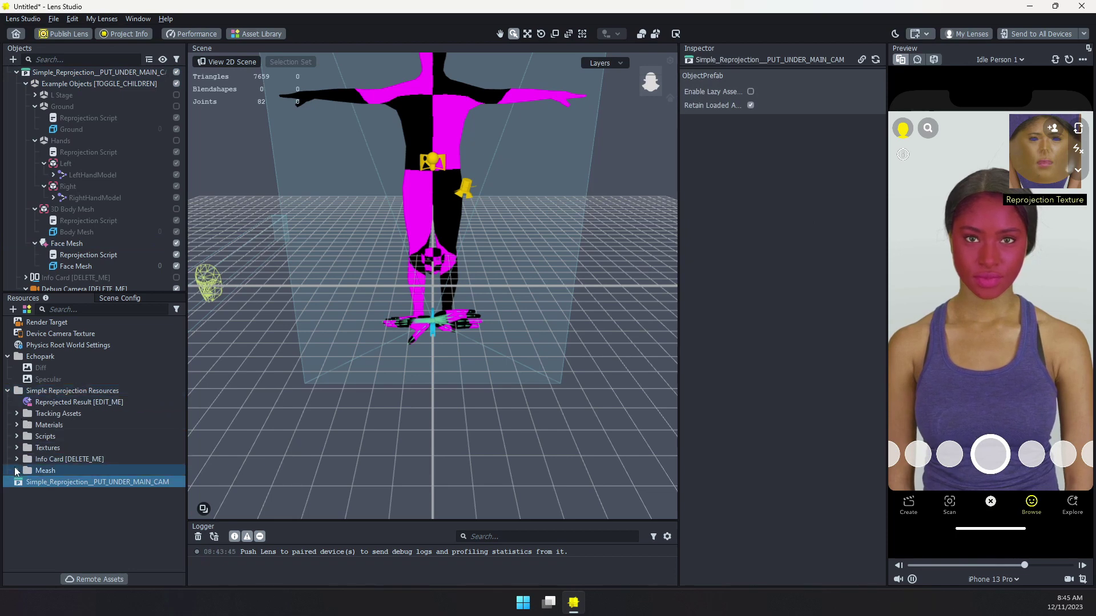
click(16, 470)
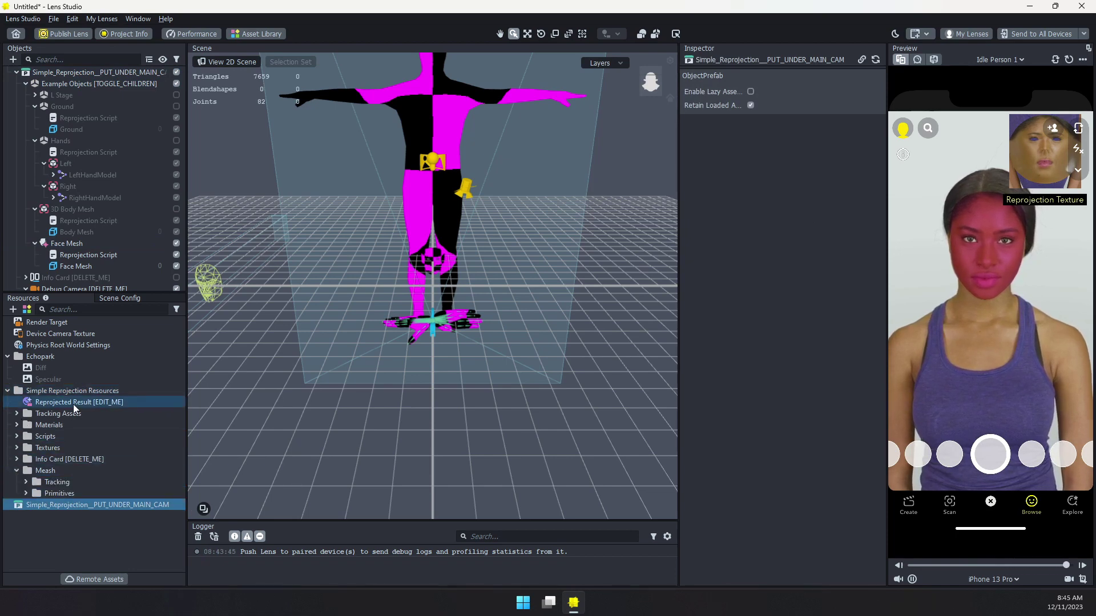
click(26, 481)
Step: Tick Eye and Mouth Geometry on the Face Mesh resource and restart the preview
click(57, 505)
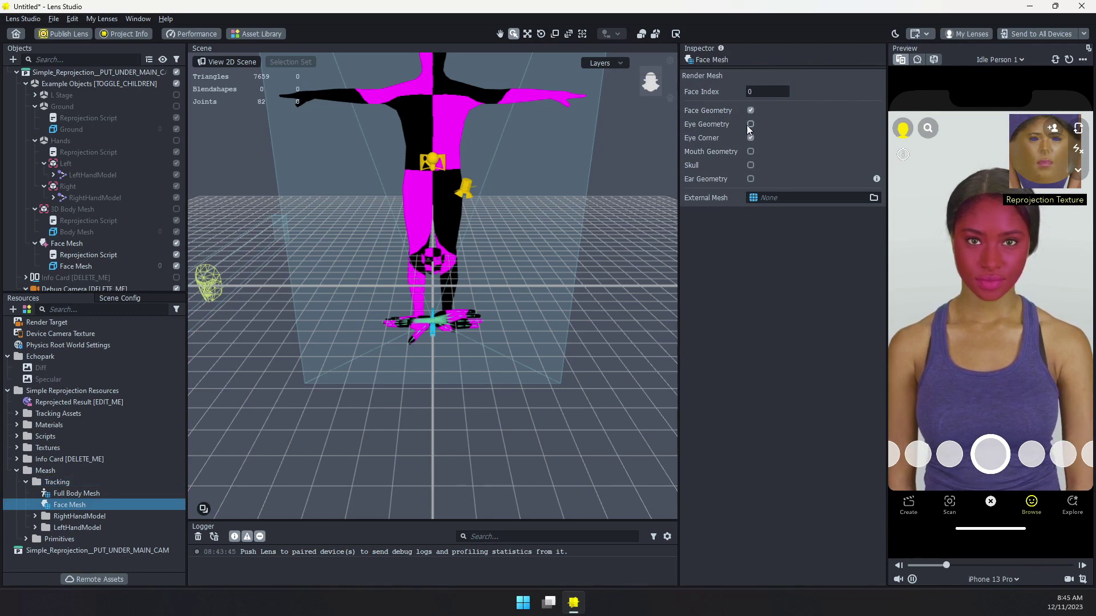
click(750, 124)
click(750, 152)
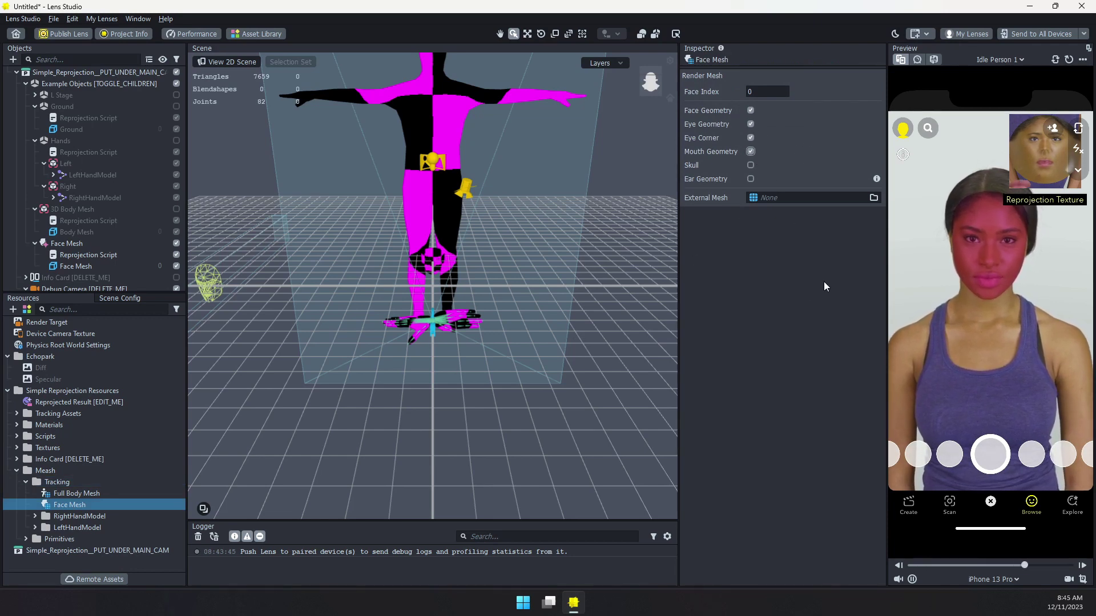
click(1068, 60)
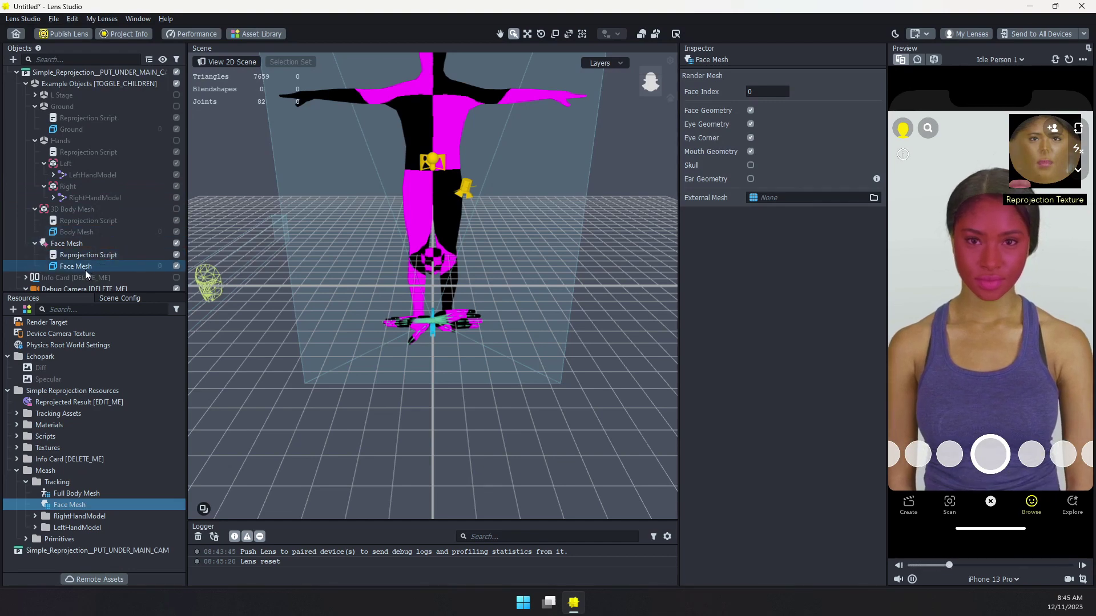
Step: Select the Face Mesh object, test-move it on X, then undo so it stays at 0, 0, 0
click(71, 266)
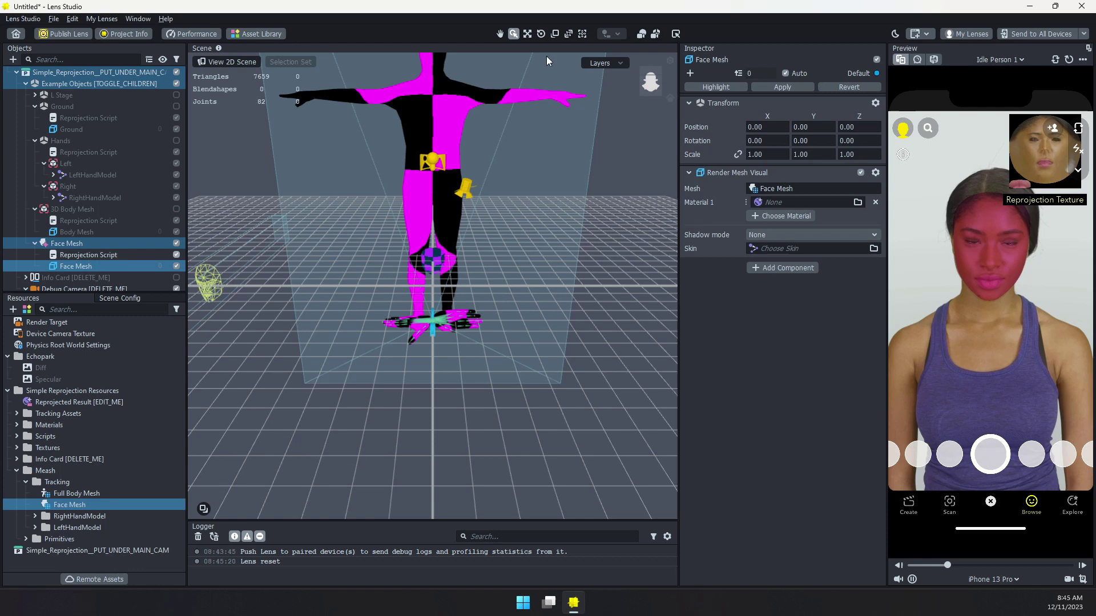
click(528, 34)
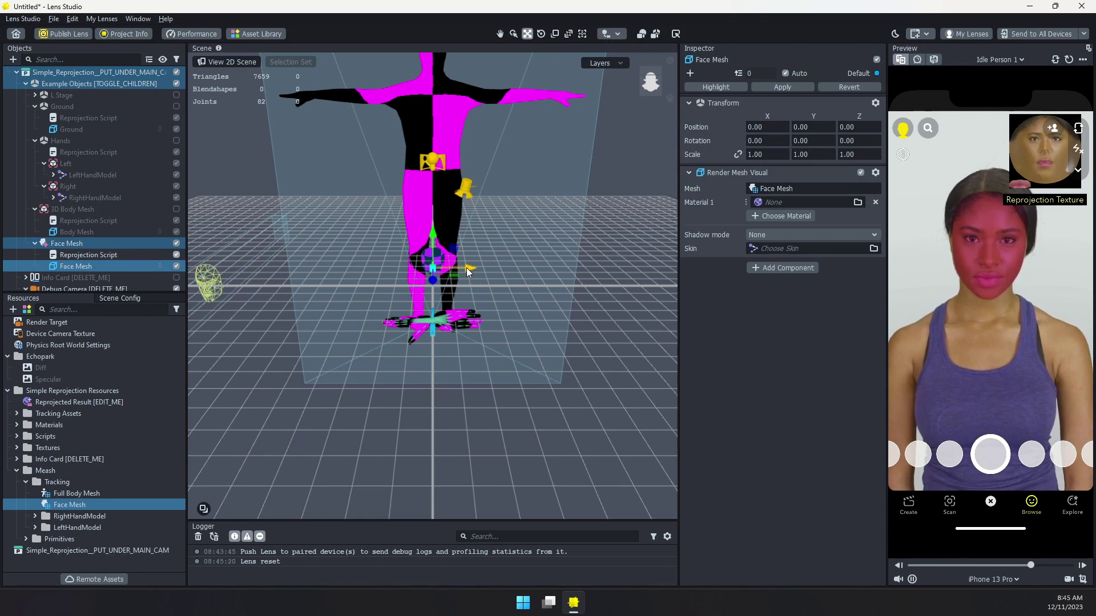
mouse_move(466, 269)
mouse_down()
mouse_move(457, 266)
mouse_move(478, 264)
mouse_move(460, 265)
mouse_up()
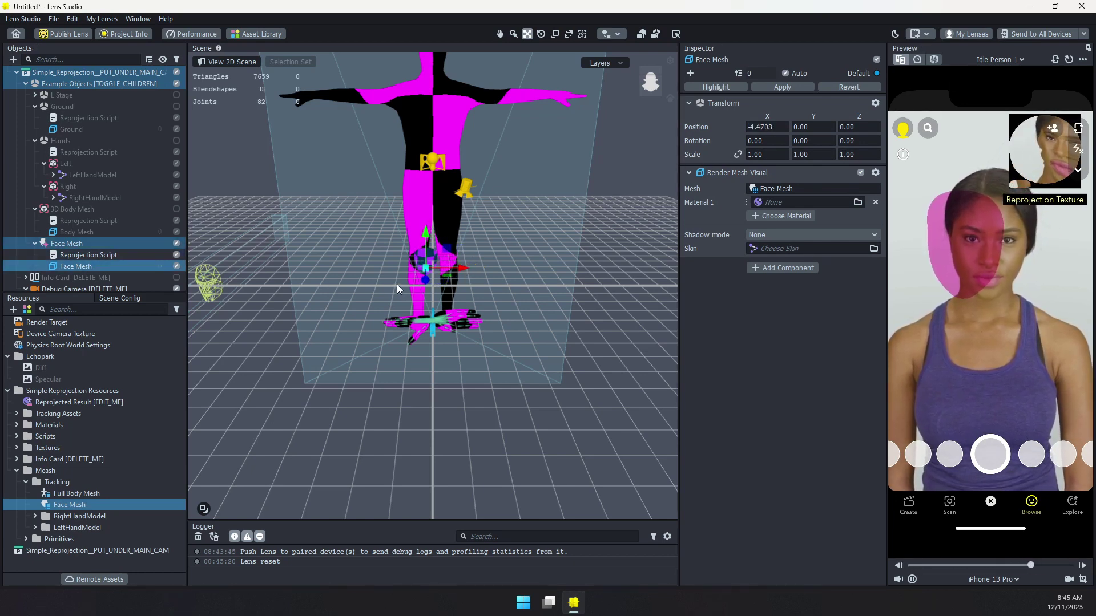
key(ctrl+z)
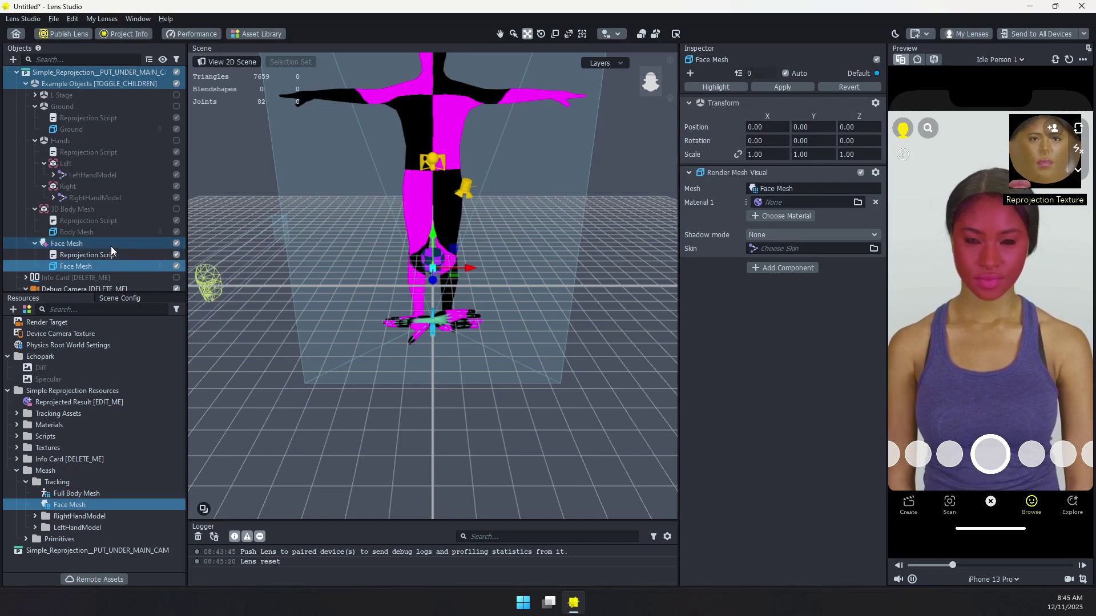
scroll(107, 207, up, 1)
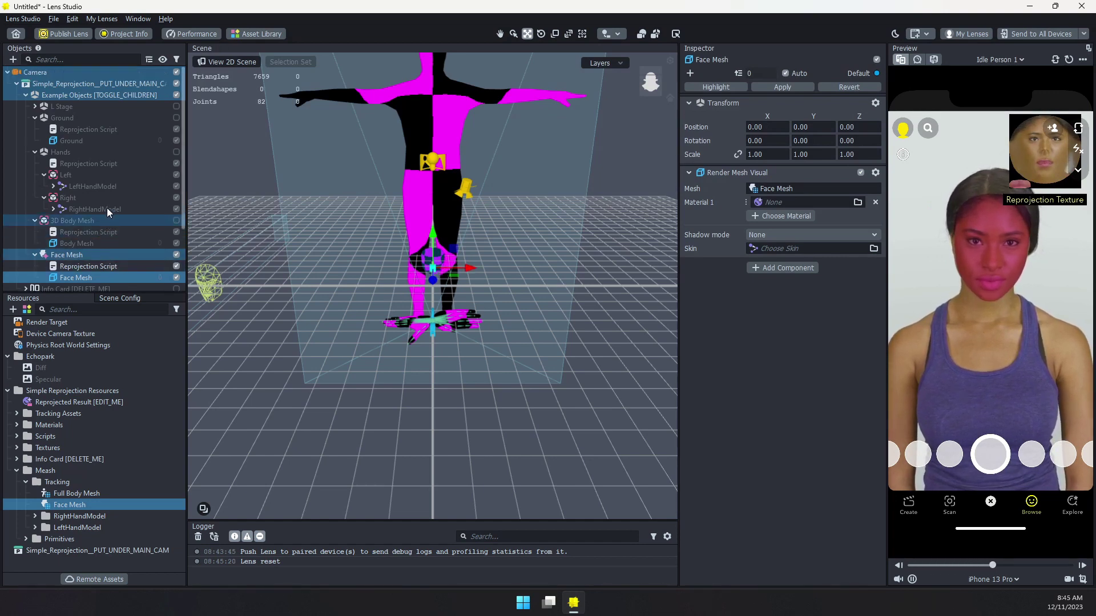
click(8, 391)
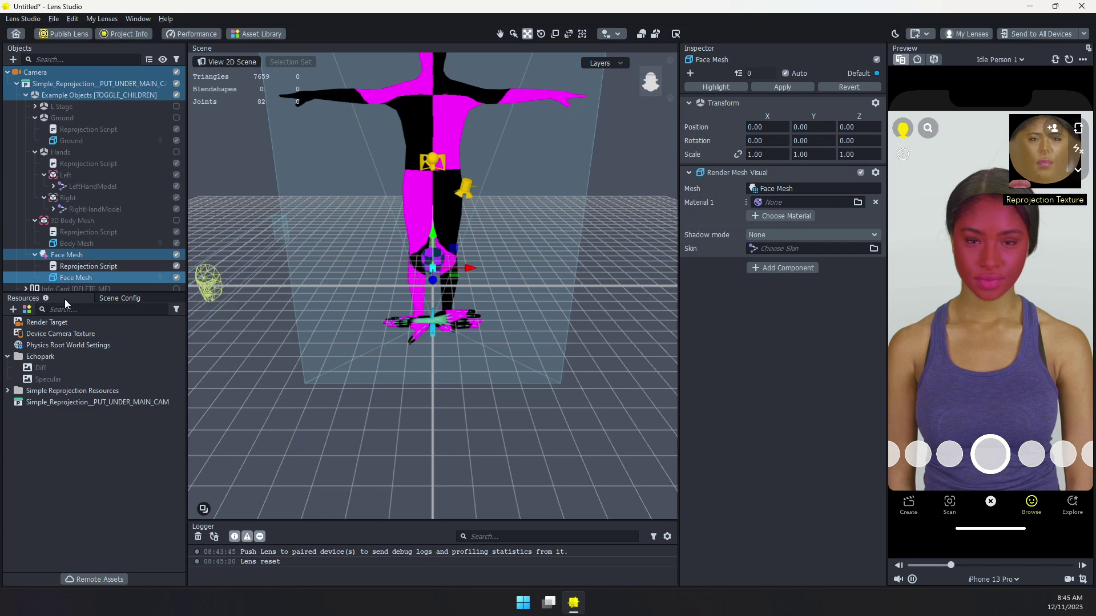
Step: Add a new render target resource and inspect the Reprojection texture in Textures
click(13, 309)
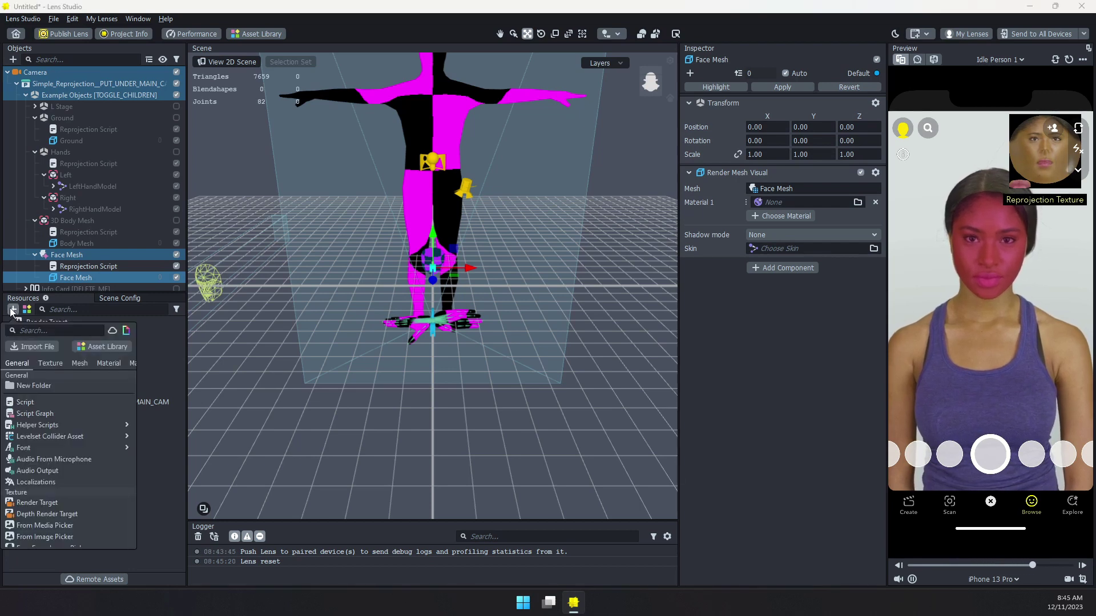
click(63, 503)
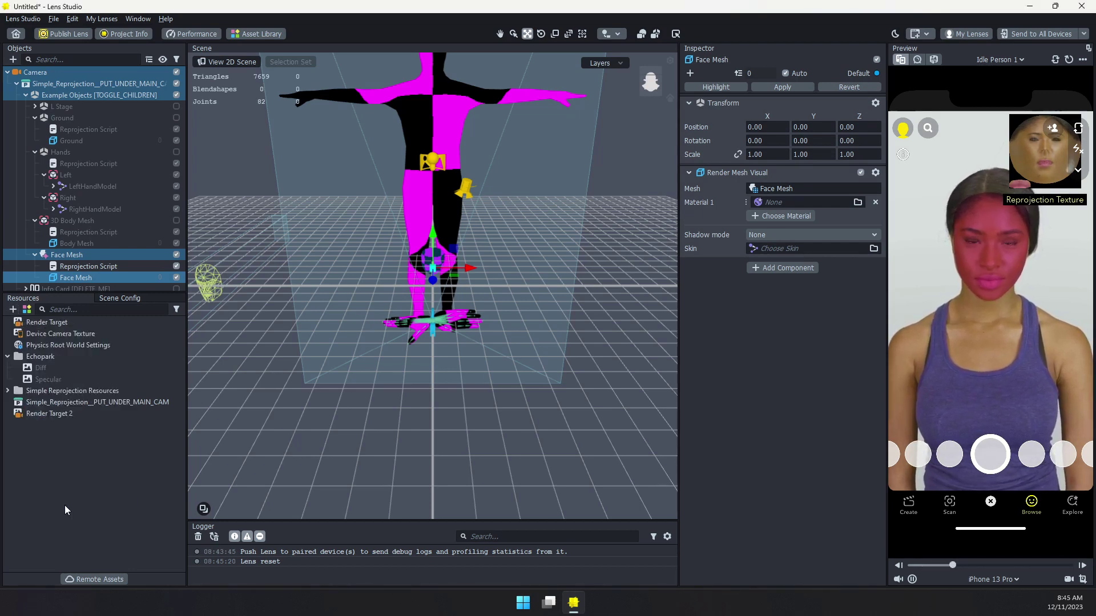
click(7, 391)
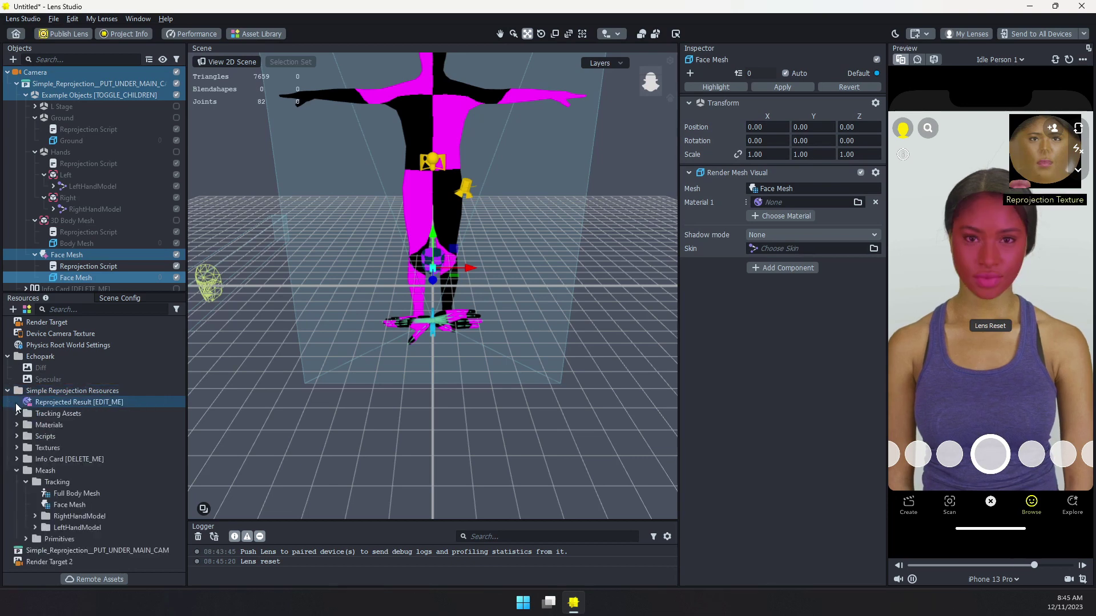
click(16, 448)
click(66, 460)
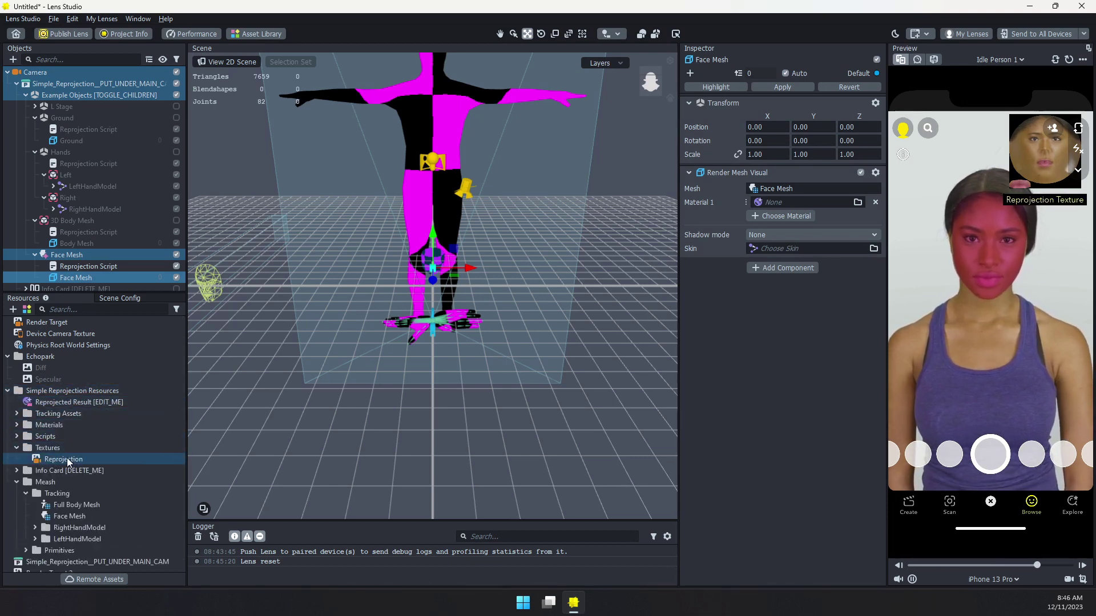
Step: Rename Render Target 2 to 'Reprojection Items'
click(7, 390)
right_click(49, 413)
click(55, 421)
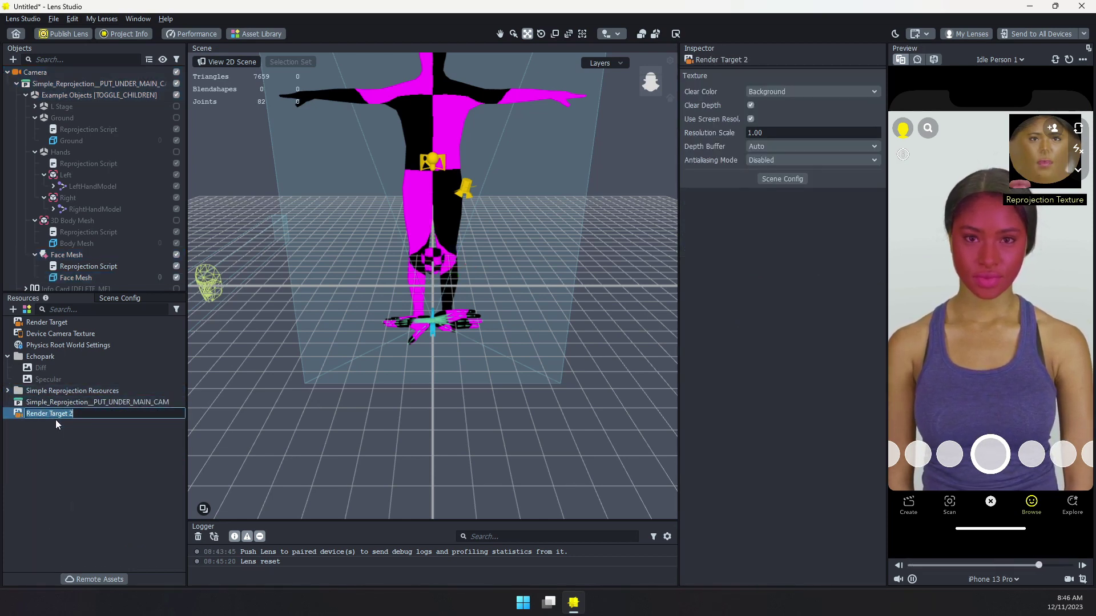
text(Reproje)
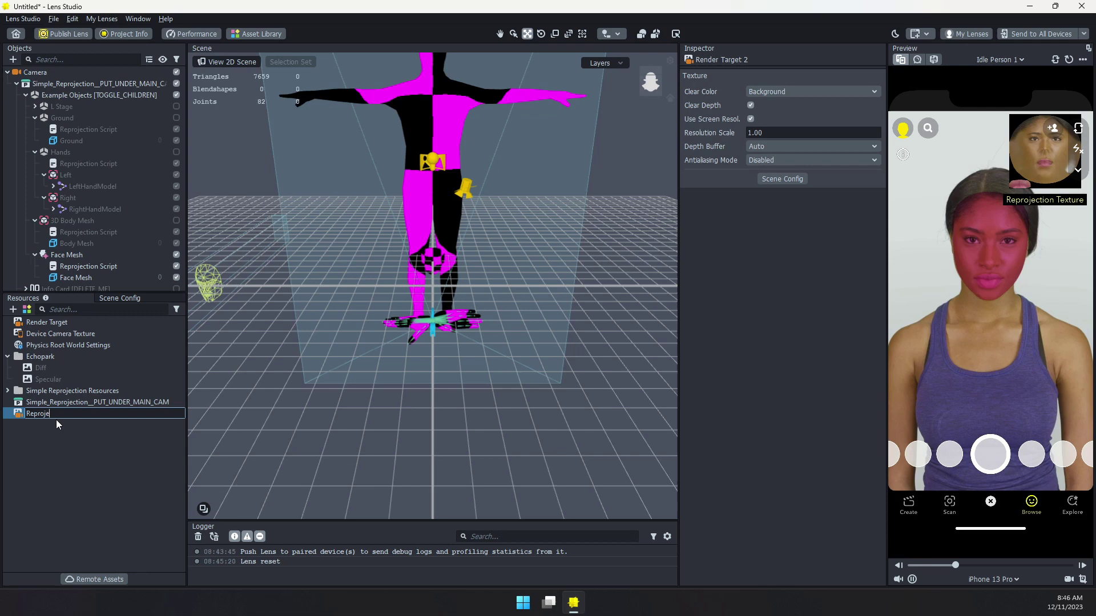
text(ction Items)
key(Return)
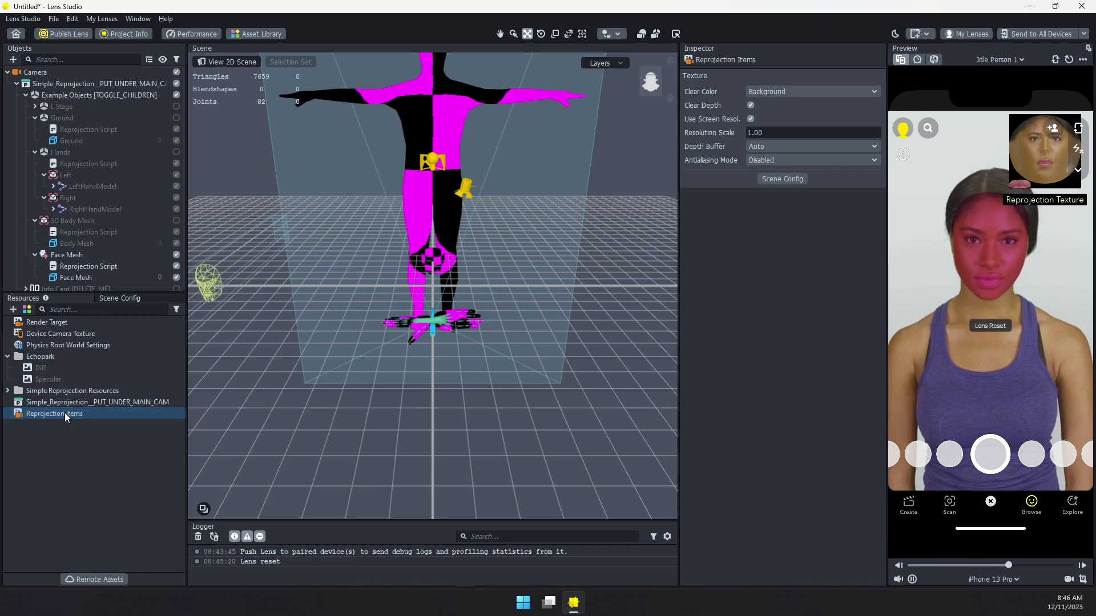
Step: Rename the Camera object to 'Reprojection Items' and pick the Reprojection Items render target for it
click(36, 70)
right_click(36, 71)
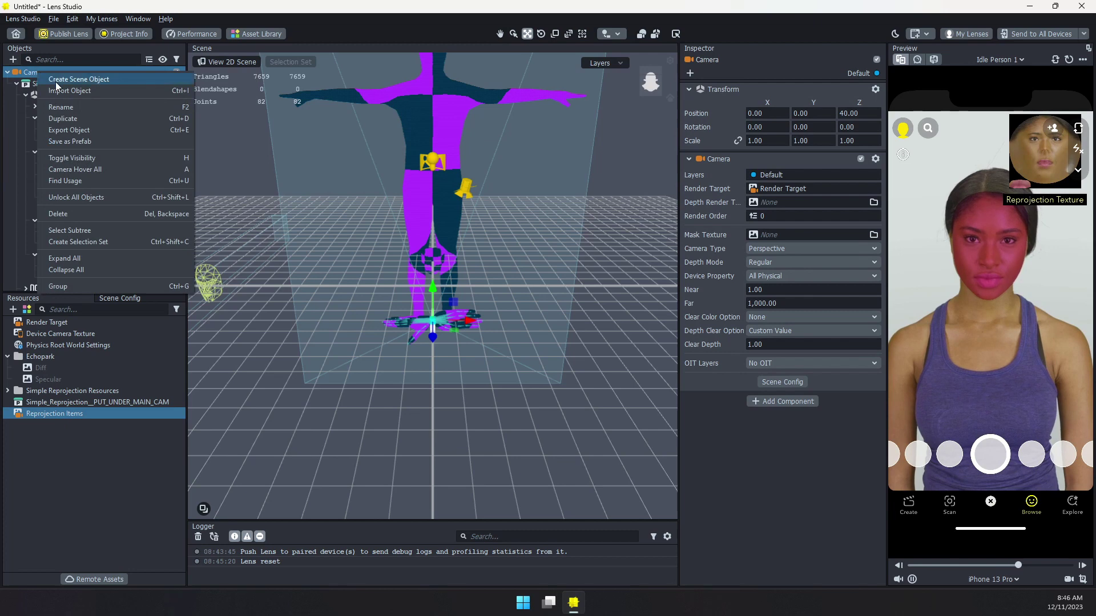
click(83, 107)
text(Reproje)
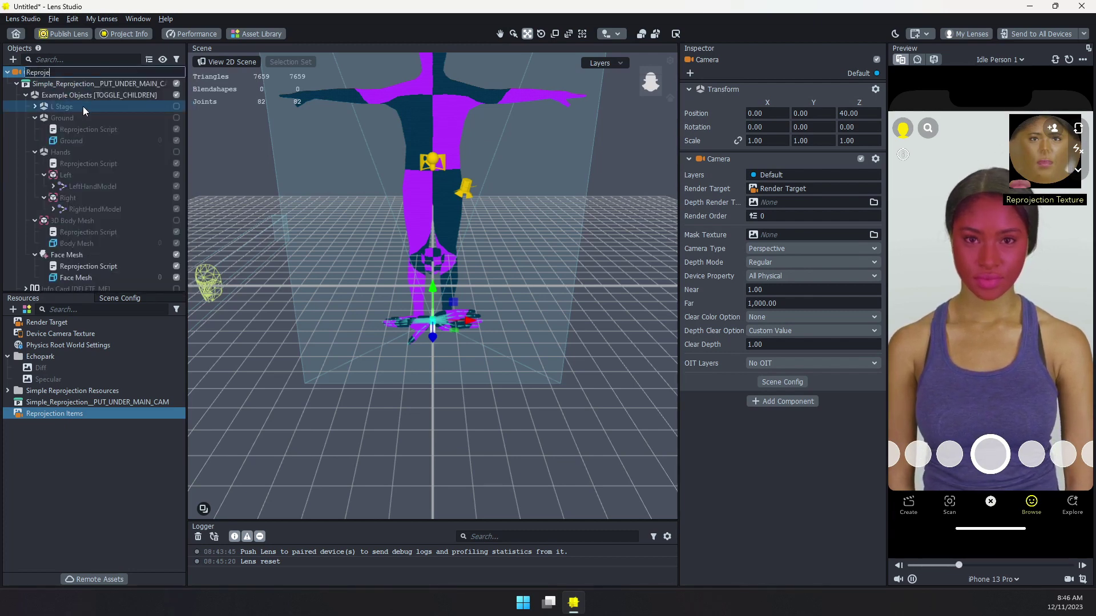
text(ction Items)
key(Return)
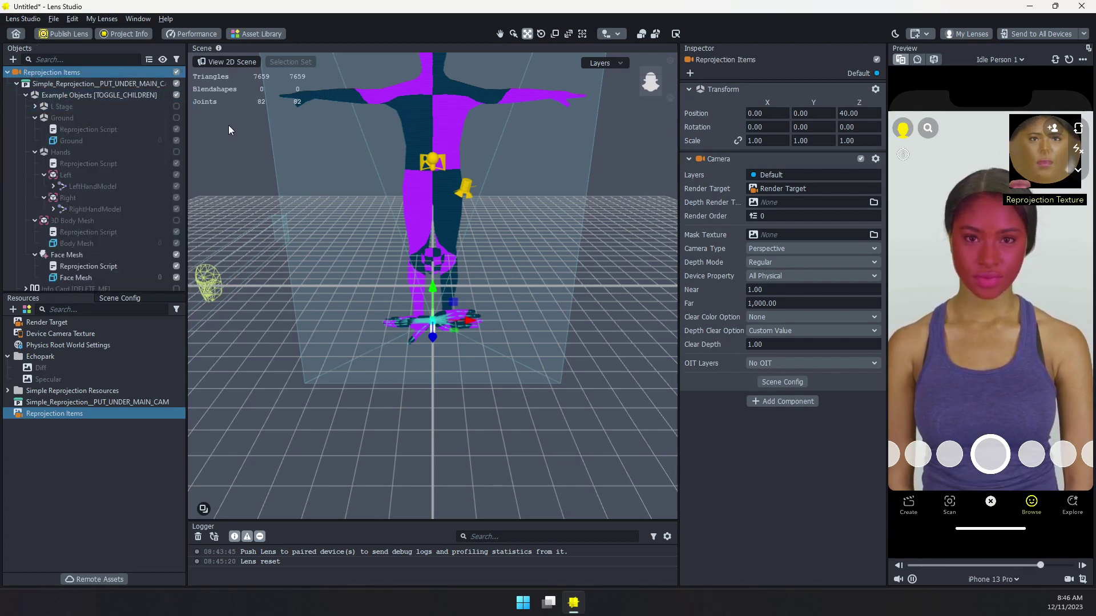
click(781, 185)
click(509, 218)
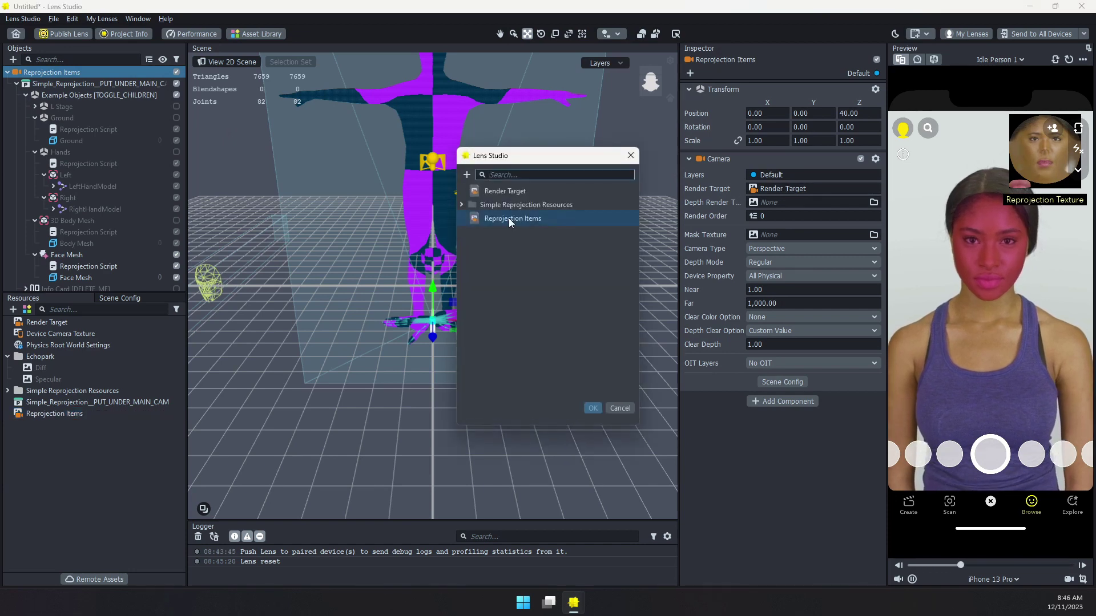
Step: Confirm the camera's render target and limit it to a new 'Reprojection Items' layer, unchecking Default
click(591, 408)
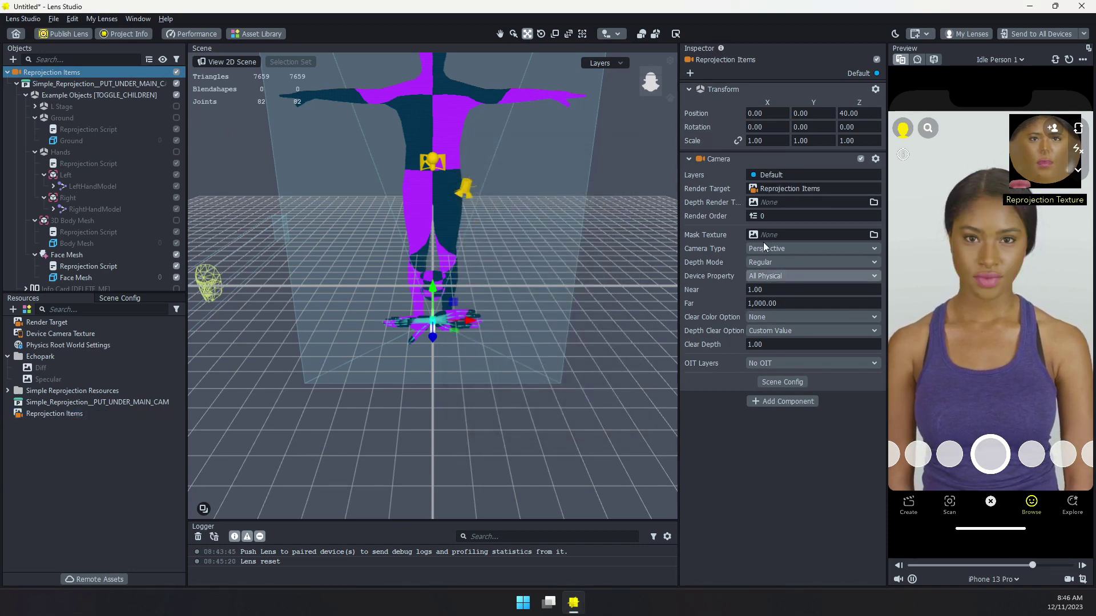
click(776, 175)
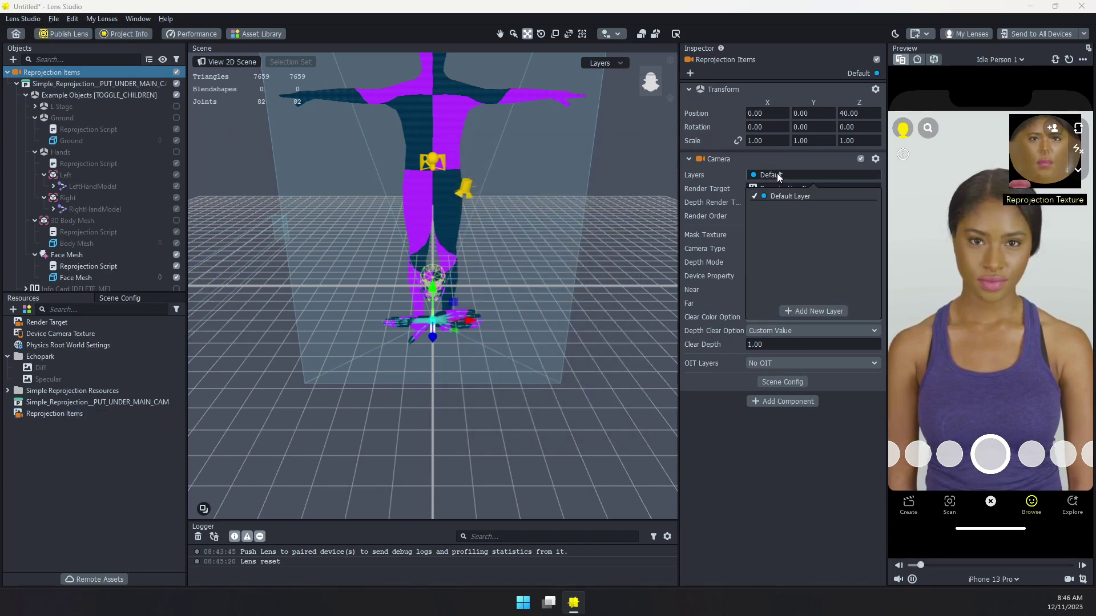
click(824, 311)
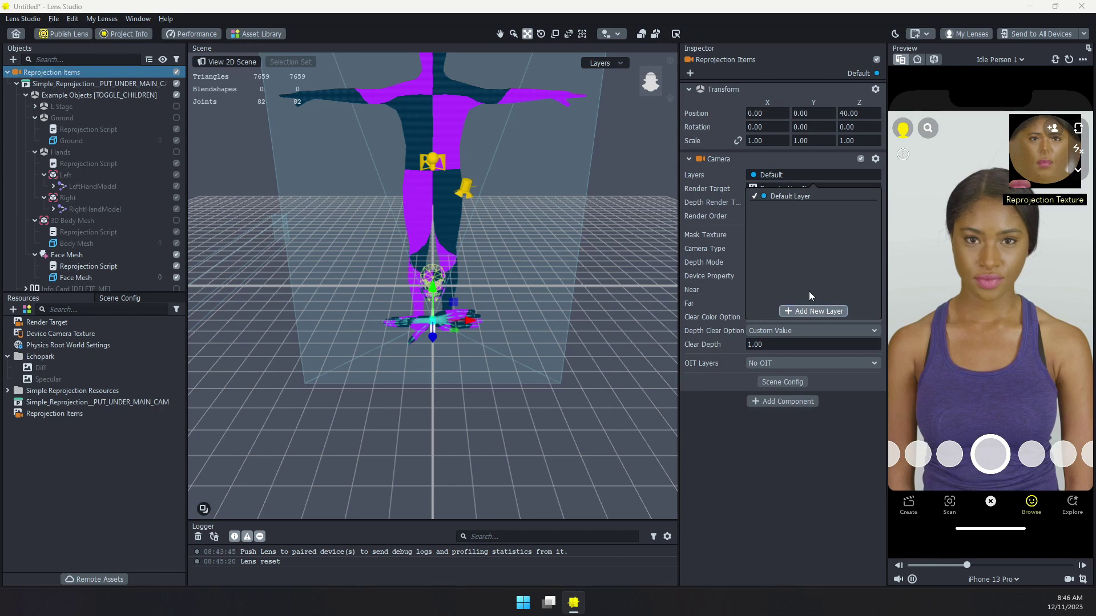
click(814, 195)
click(863, 207)
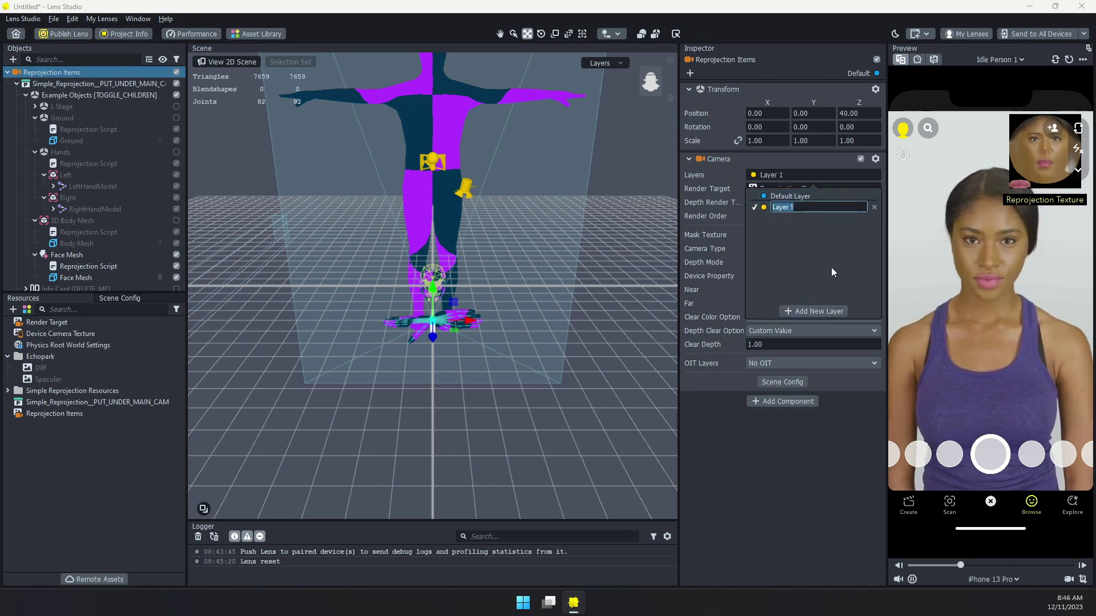
text(Reprojec)
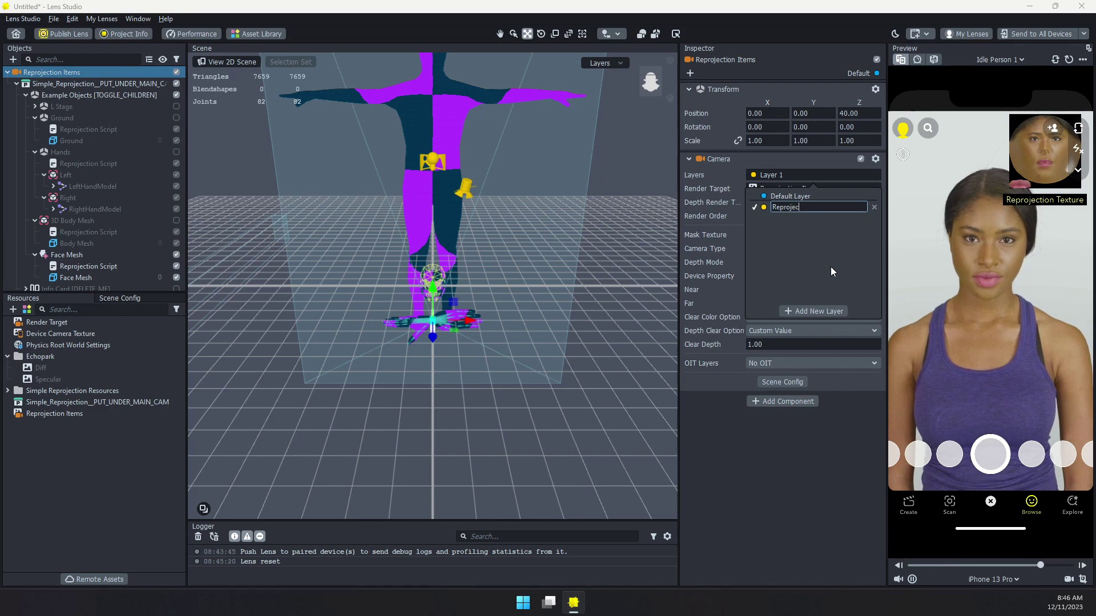
text(tion Items)
key(Return)
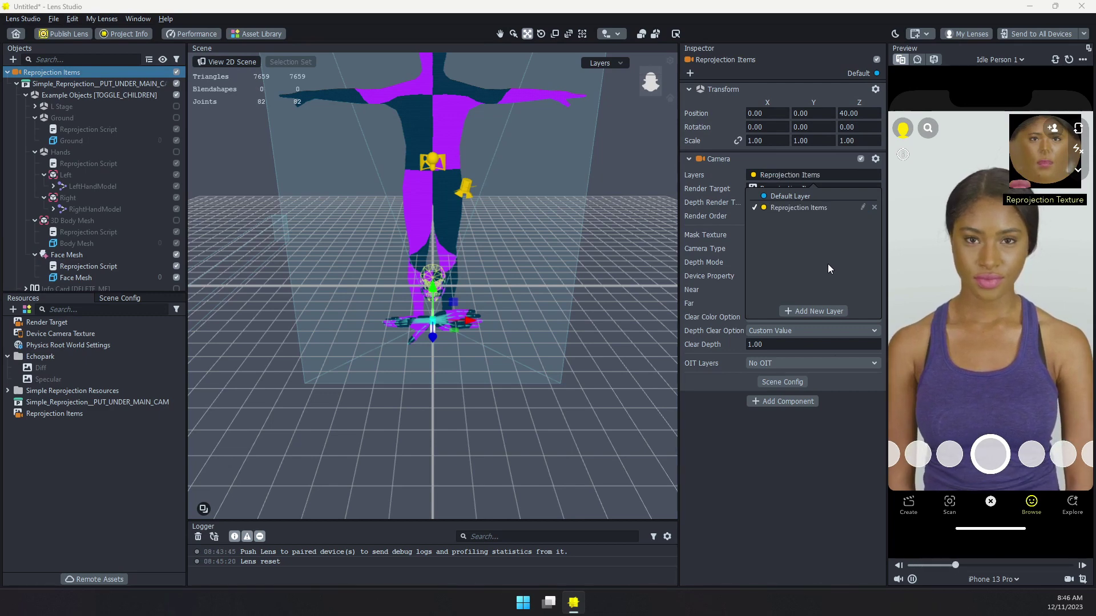
click(832, 436)
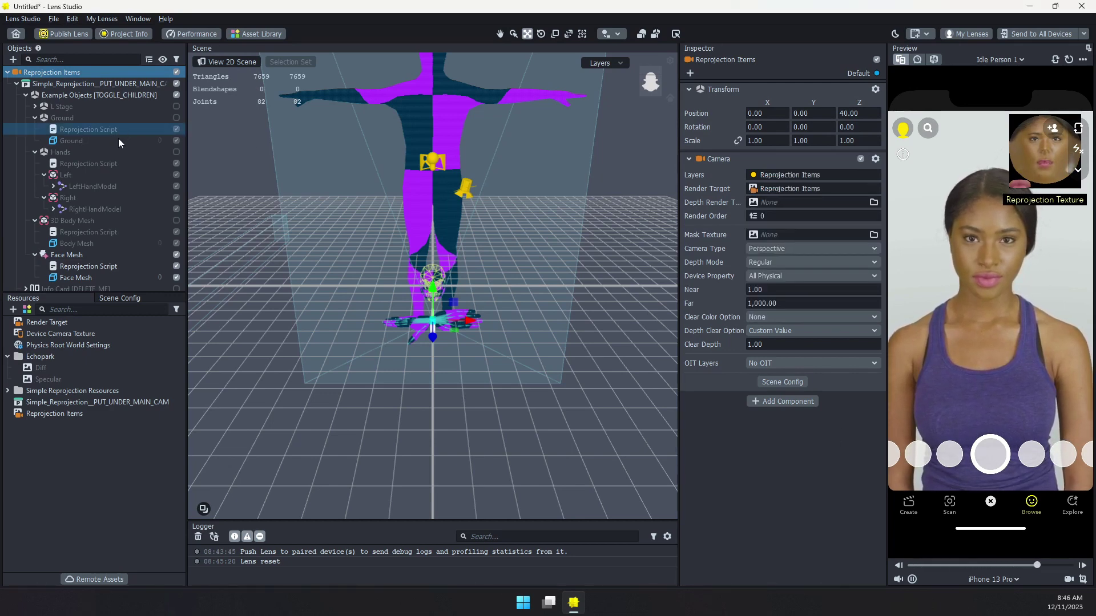
Step: Put Face Mesh on the Reprojection Items layer, collapse the Ground, Hands and 3D Body Mesh groups, and reselect the camera
click(129, 278)
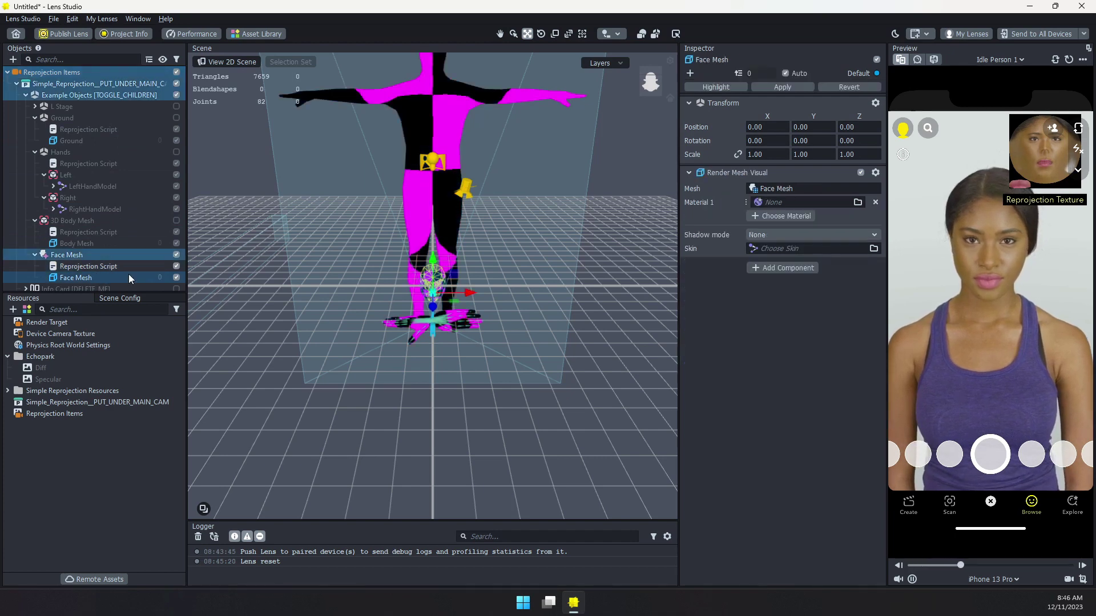
click(861, 73)
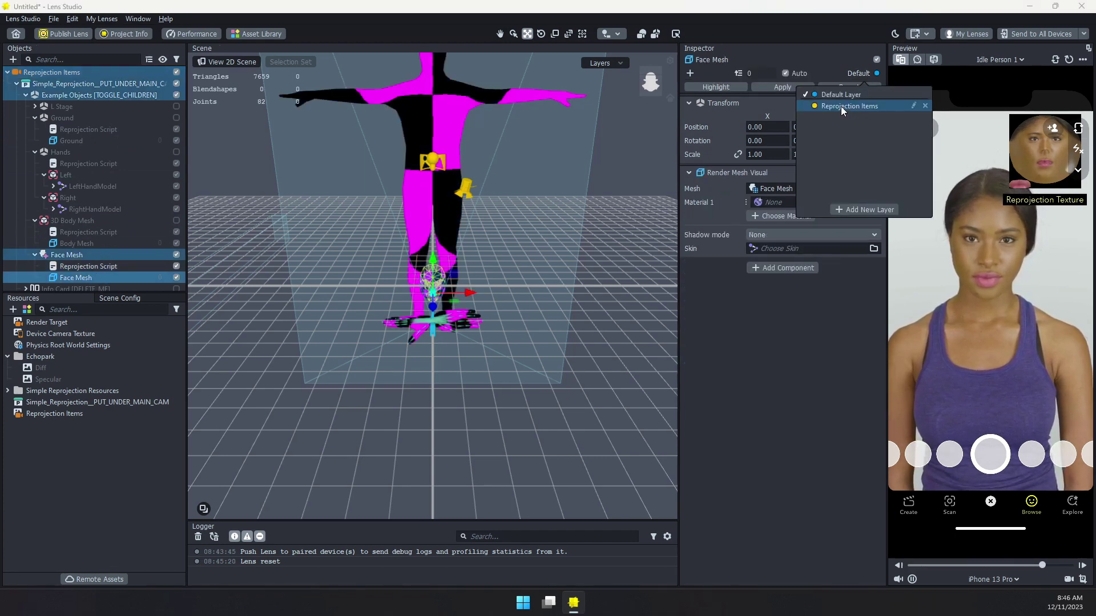
click(840, 106)
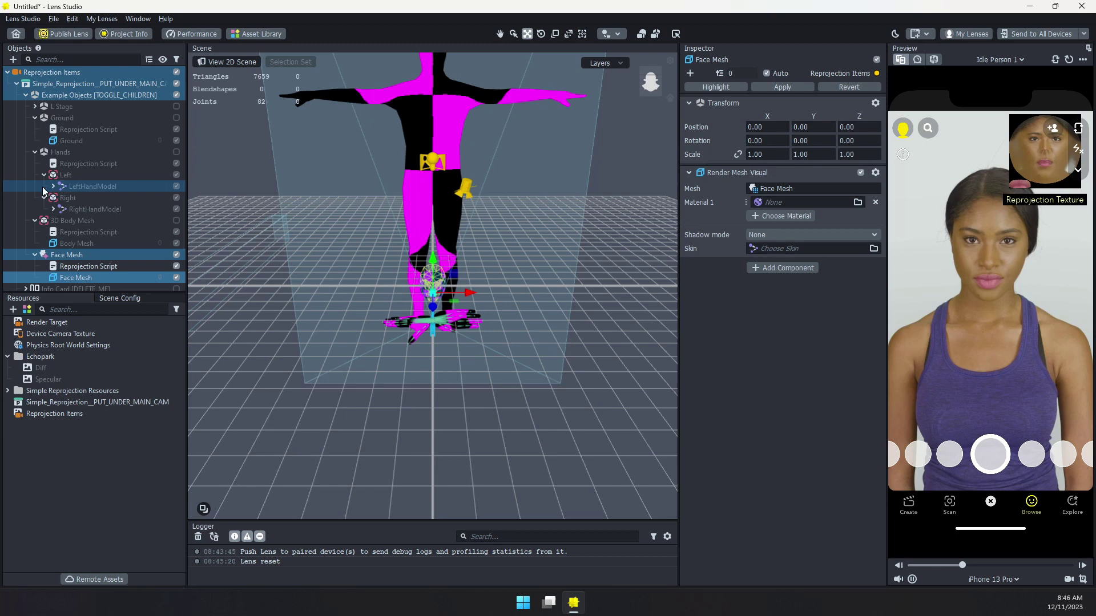
click(35, 117)
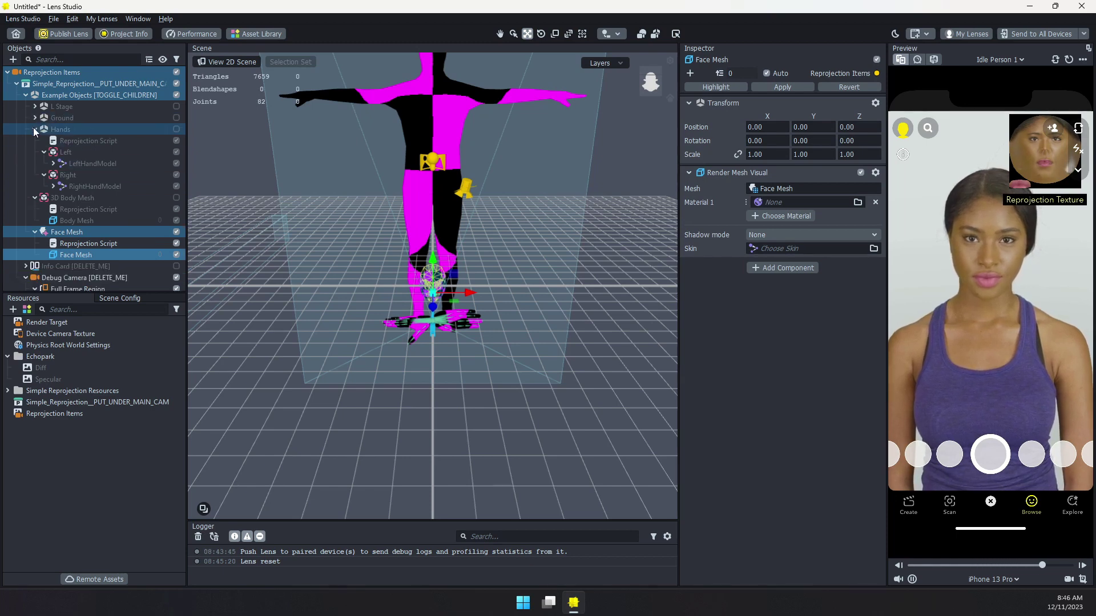
click(35, 129)
click(35, 141)
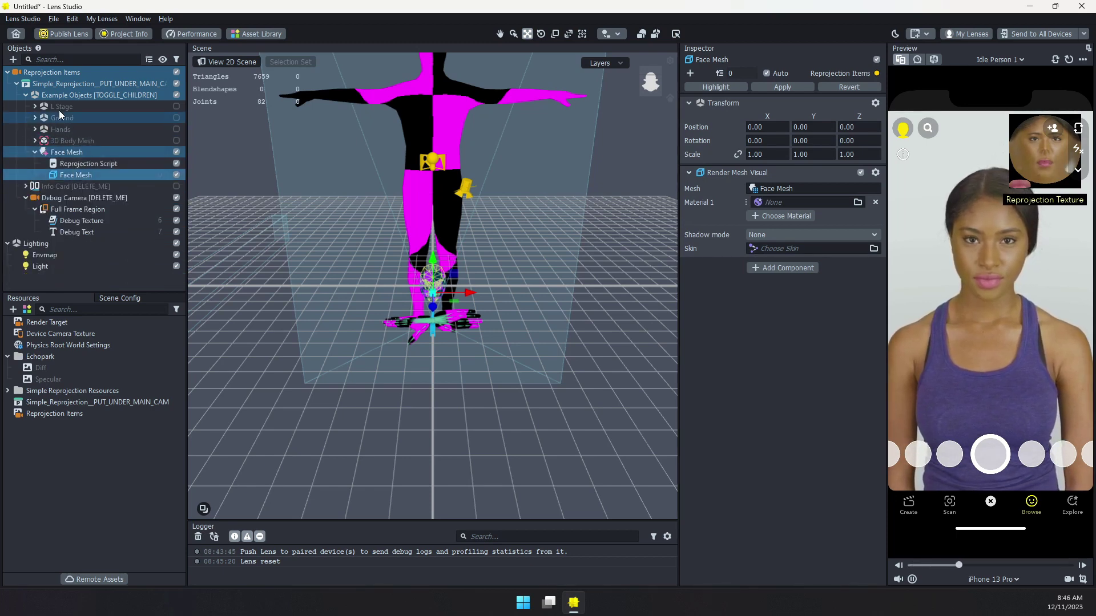
click(58, 72)
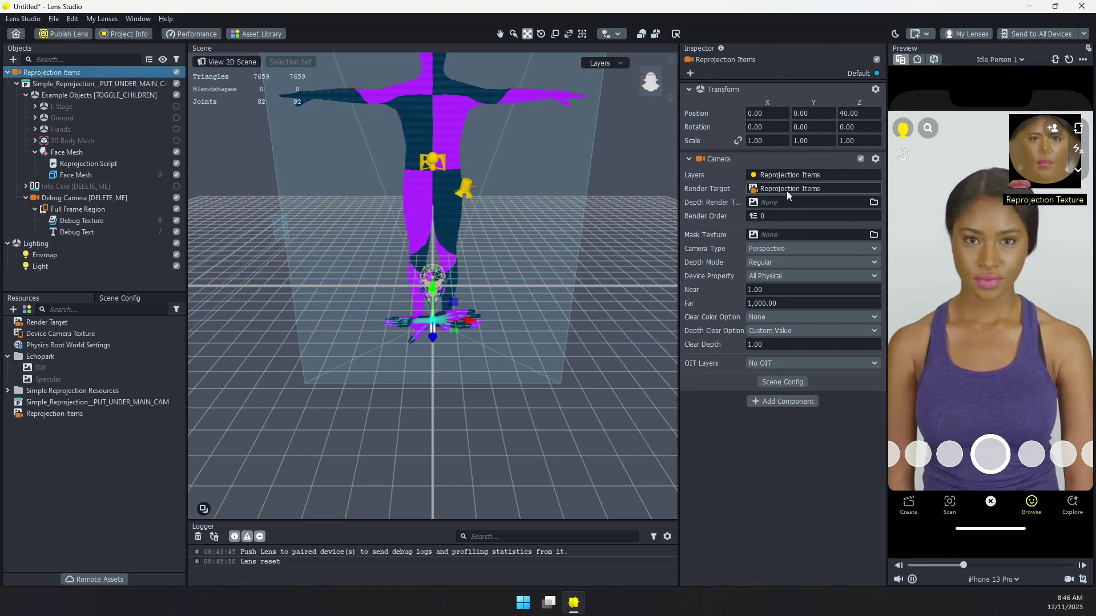
click(114, 298)
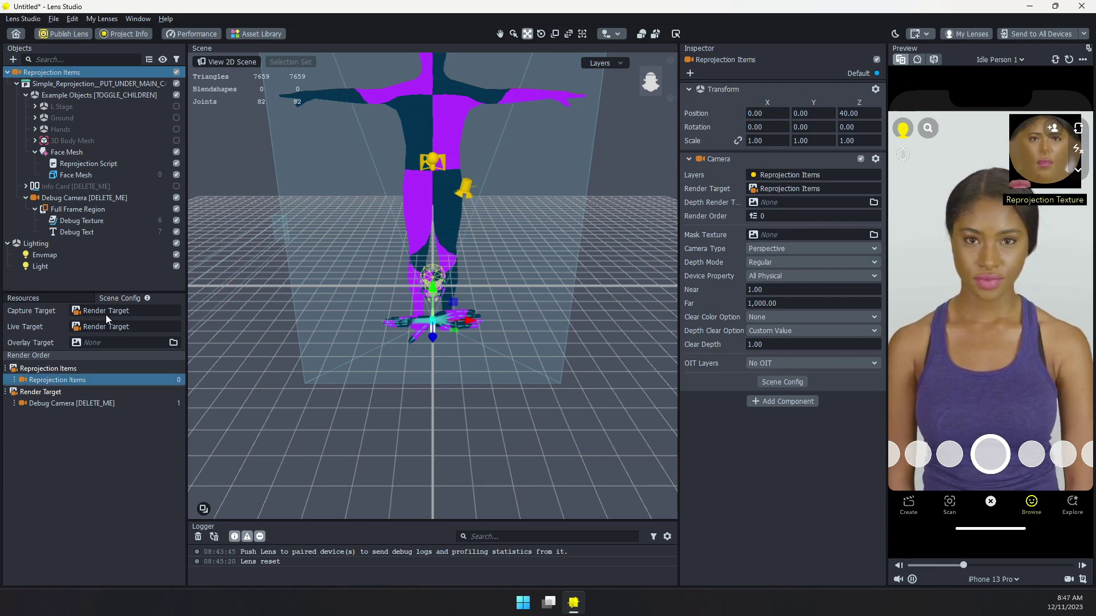
click(20, 298)
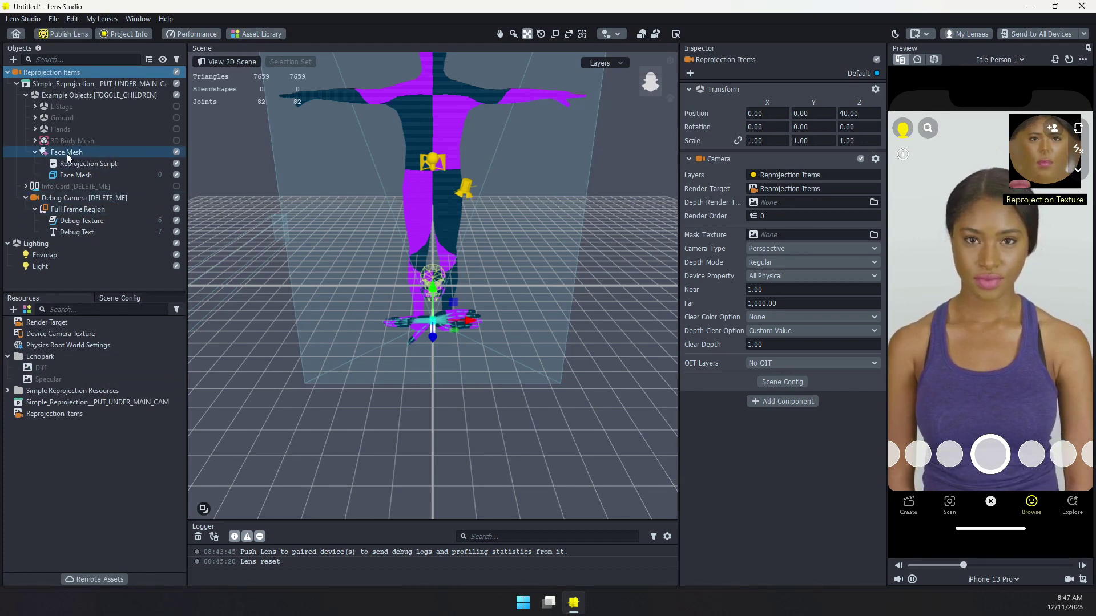
Step: Collapse the Reprojection Items hierarchy and add a new Camera object
click(96, 286)
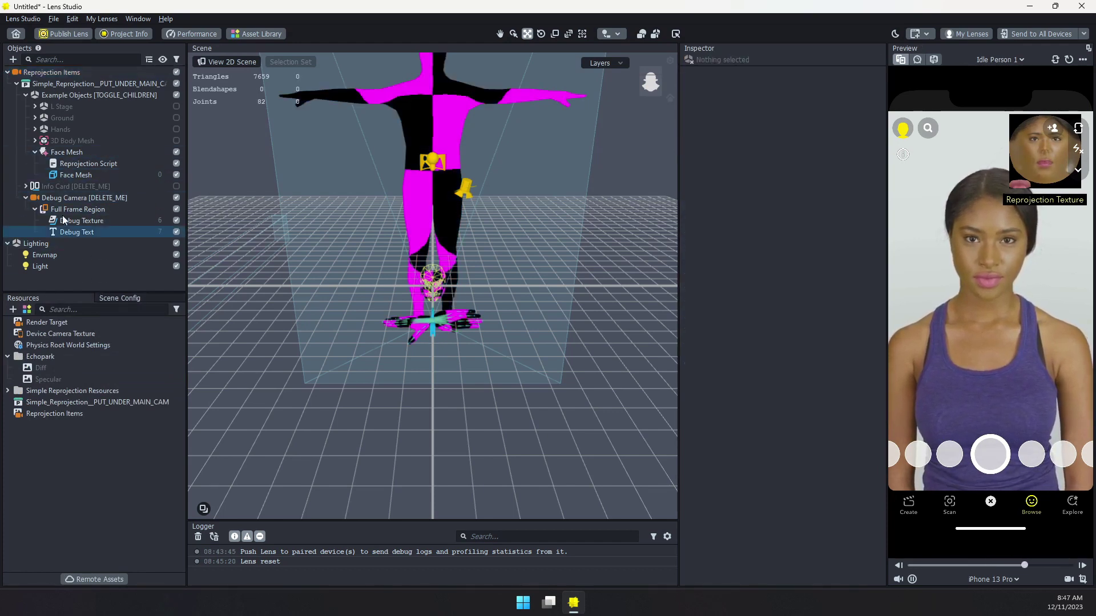
click(8, 71)
click(13, 59)
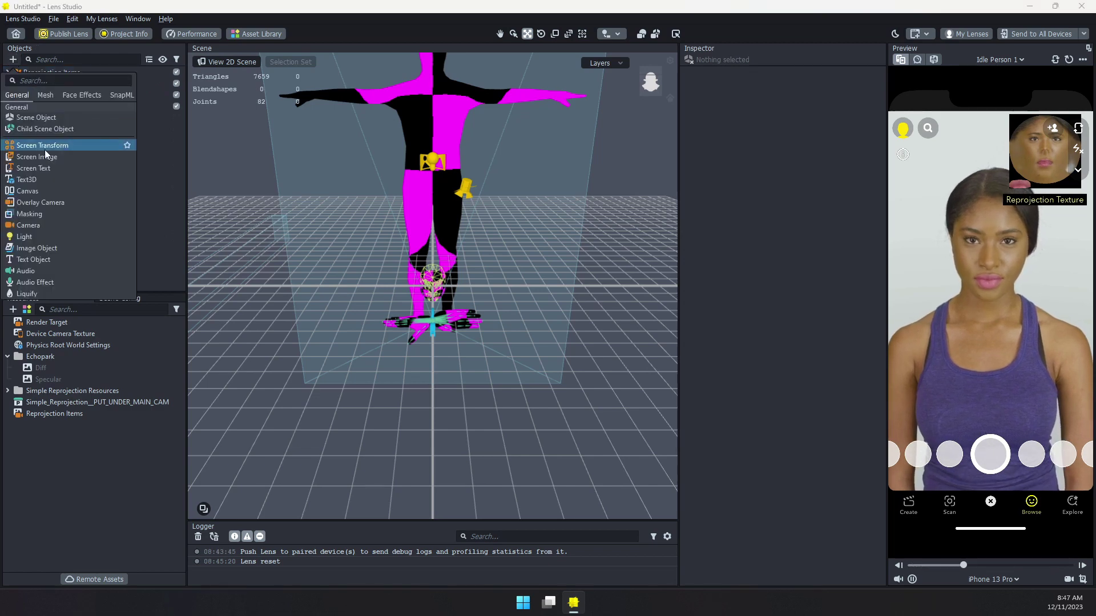
click(28, 225)
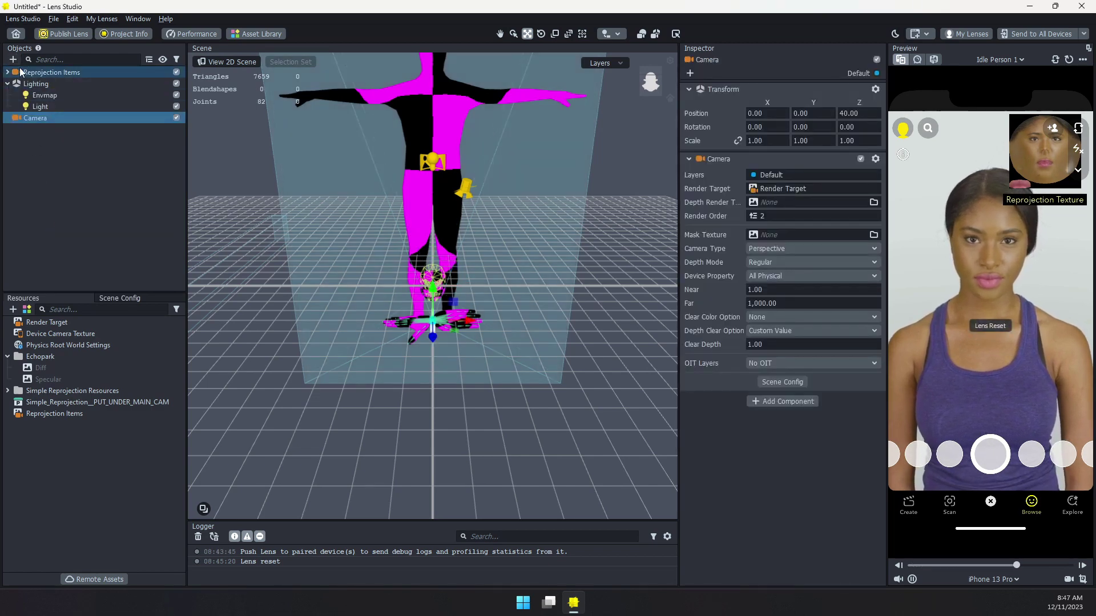
Step: Add a Face Mesh found by searching 'face', then select the camera
click(12, 59)
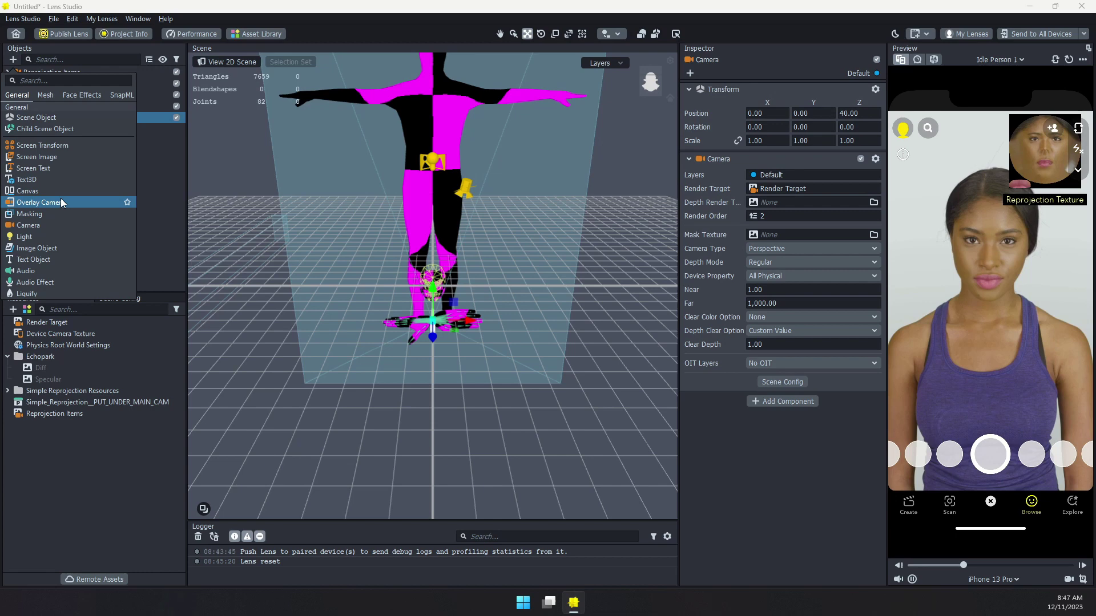
text(face)
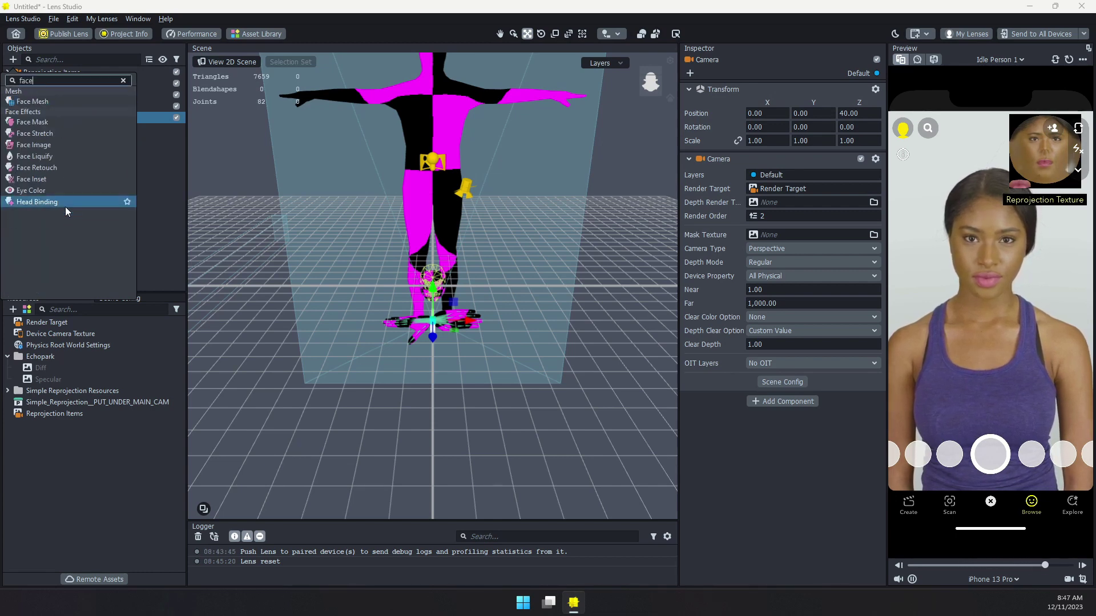
click(43, 101)
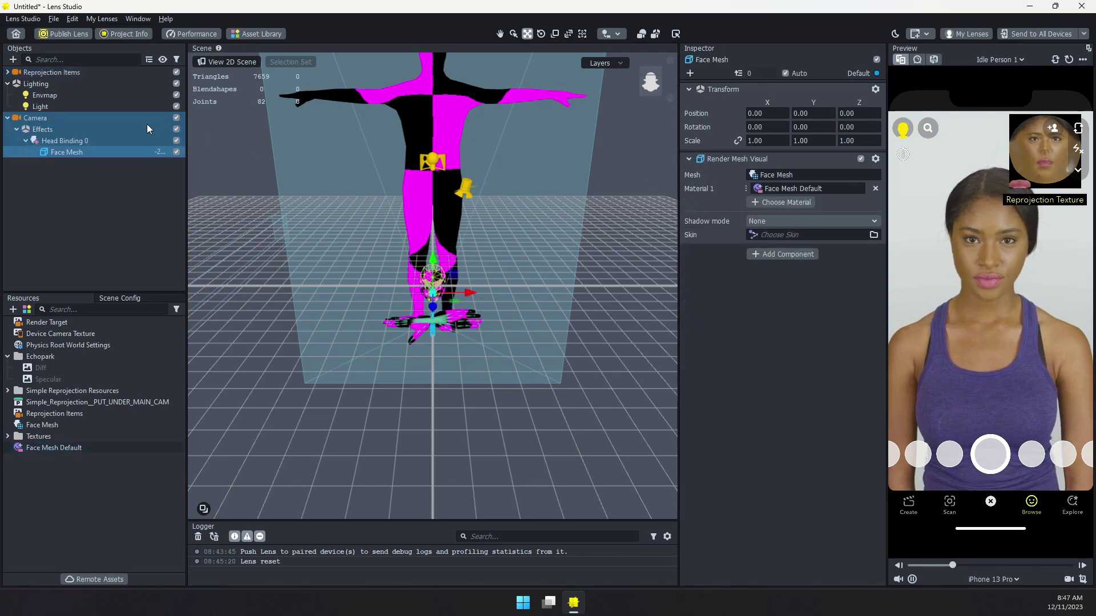
click(65, 119)
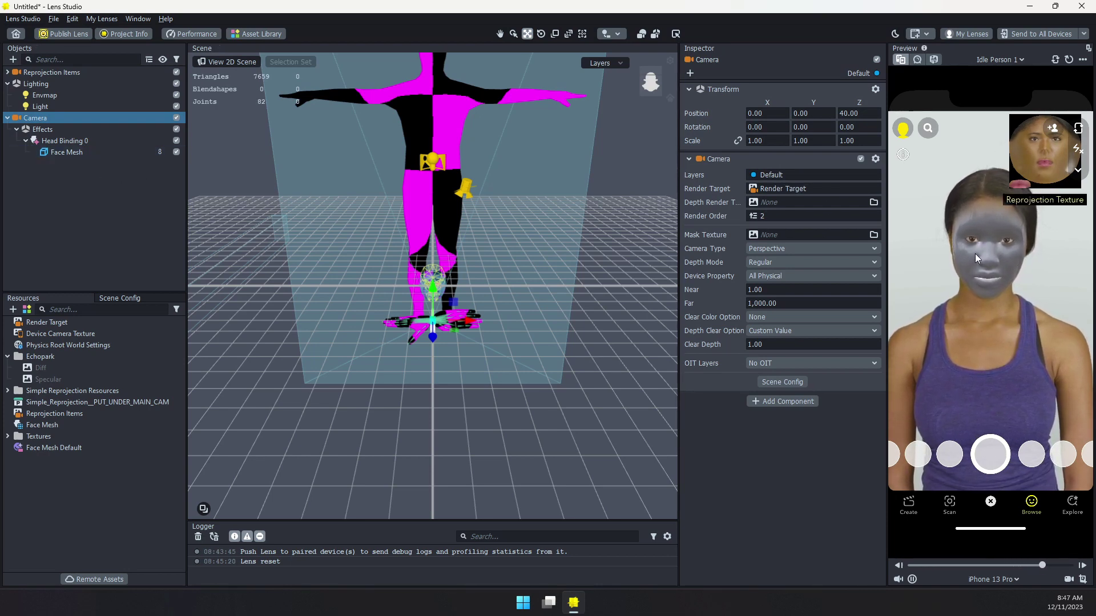
Step: Tick Eye Geometry on the Face Mesh resource and set Material 1 to Reprojected Result [EDIT_ME]
shift+click(73, 152)
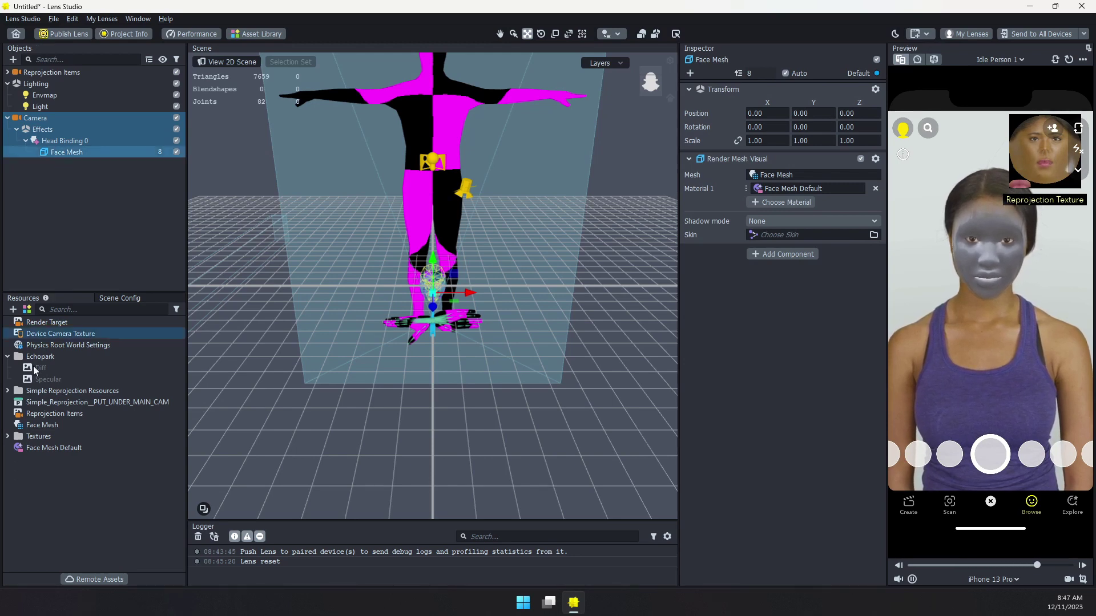
click(37, 425)
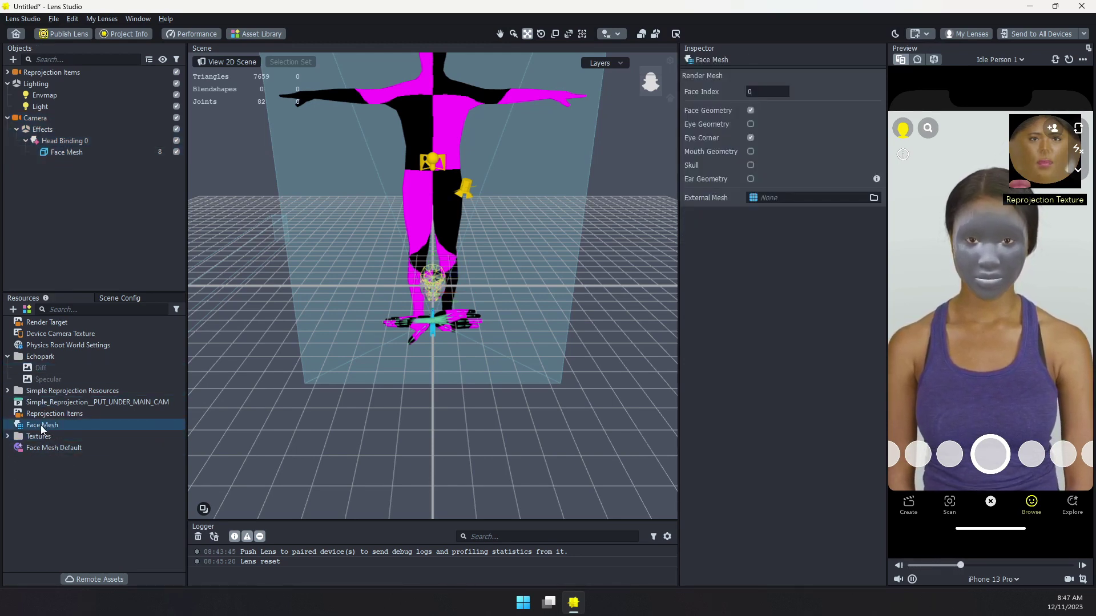
click(751, 124)
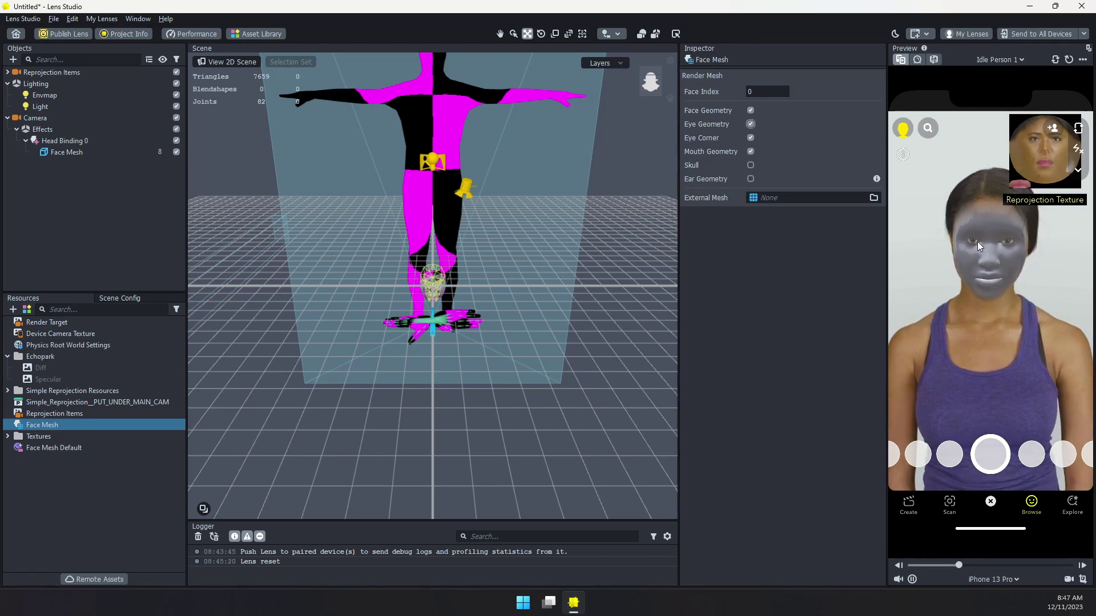
click(67, 152)
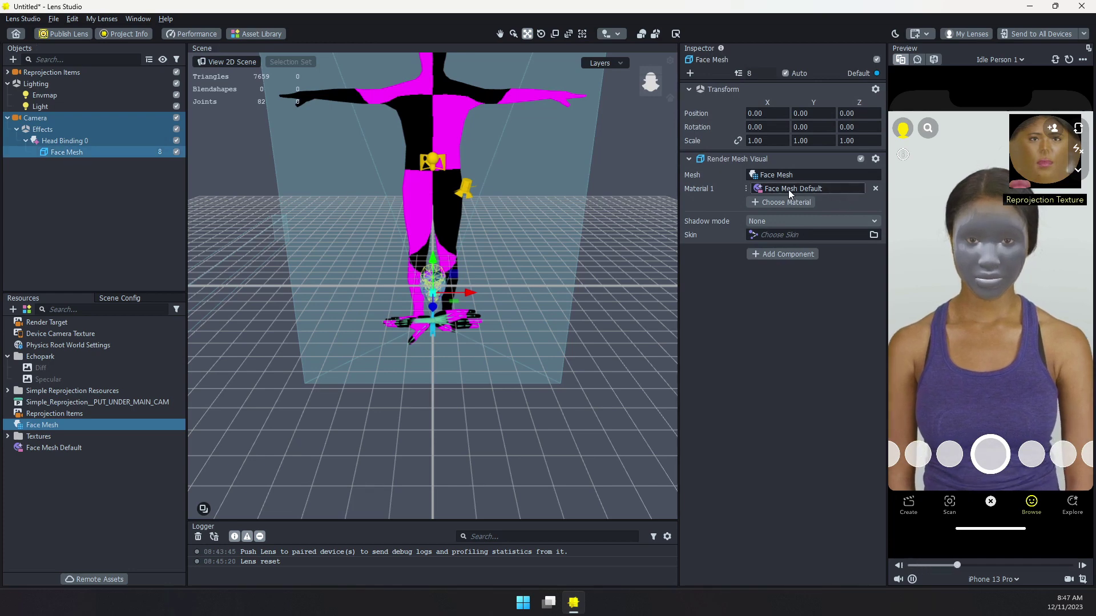
click(789, 189)
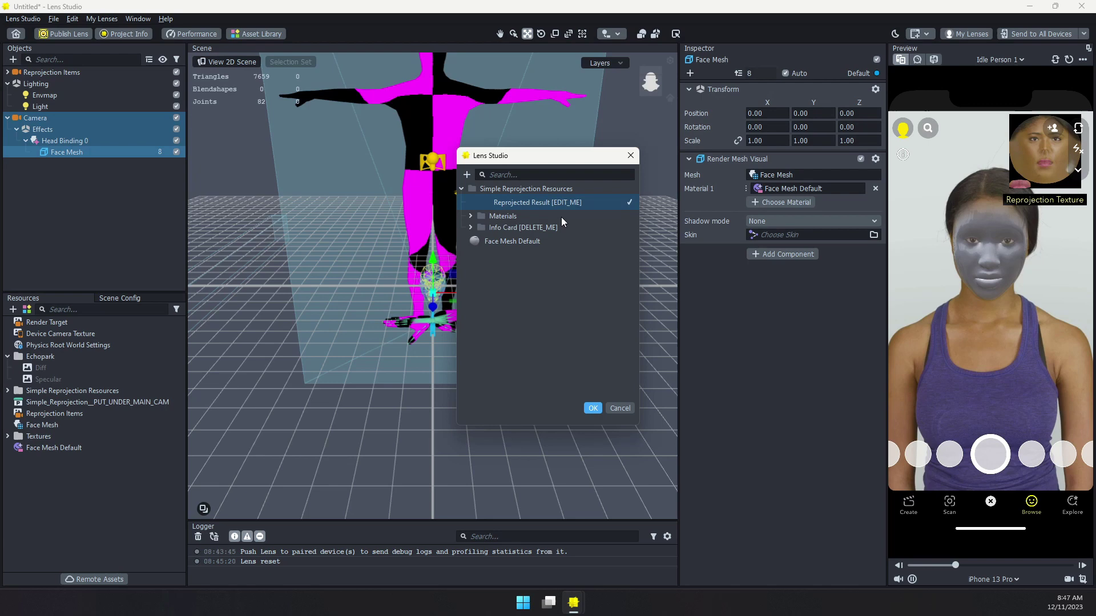
click(595, 408)
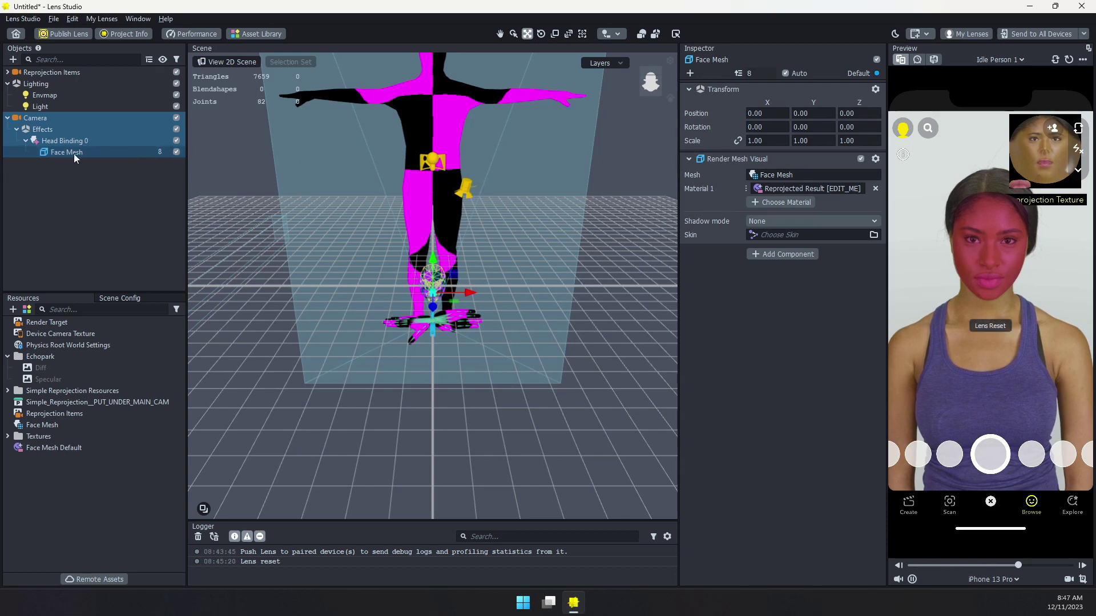
Step: Move Face Mesh from Head Binding 0 to Camera, shift it to X -6.9004, and preview Open Mouth Person 1
drag(63, 153, 43, 126)
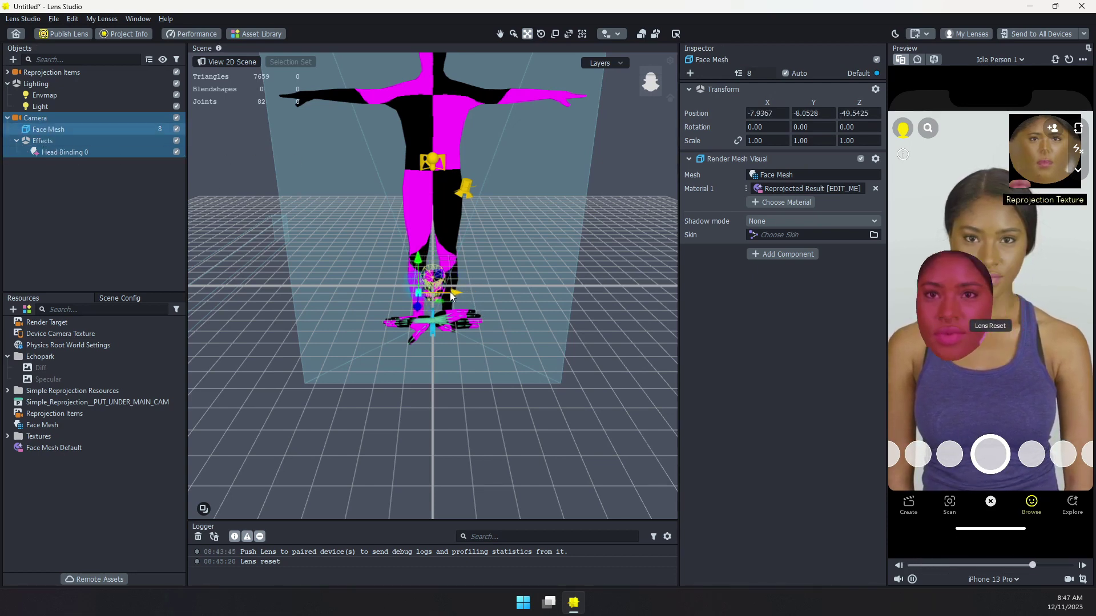
mouse_move(451, 294)
mouse_down()
mouse_move(486, 292)
mouse_move(459, 296)
mouse_move(468, 298)
mouse_up()
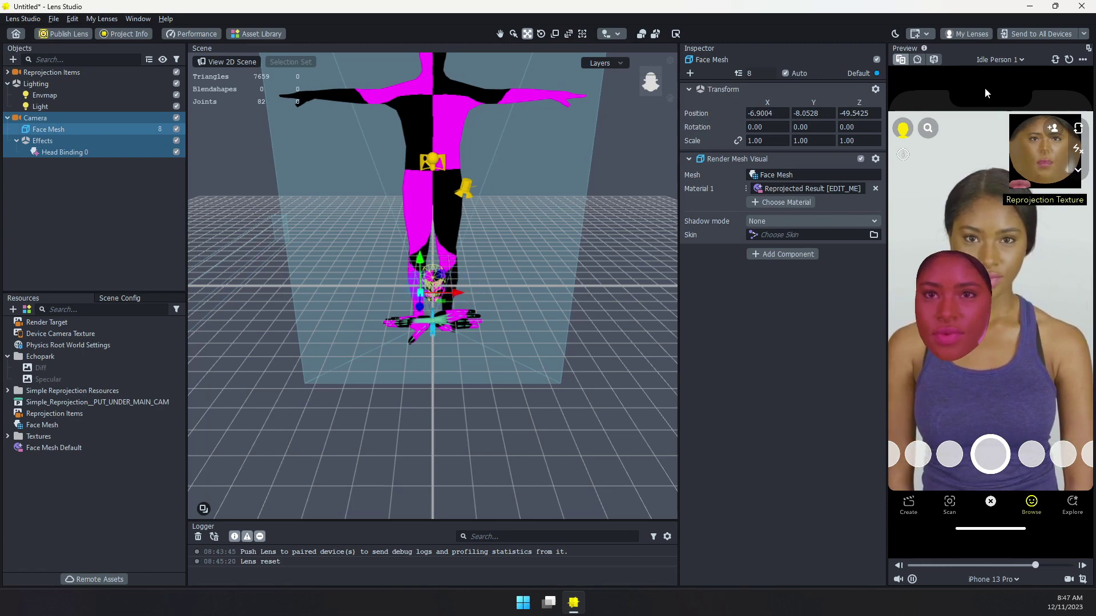
click(999, 60)
click(1004, 228)
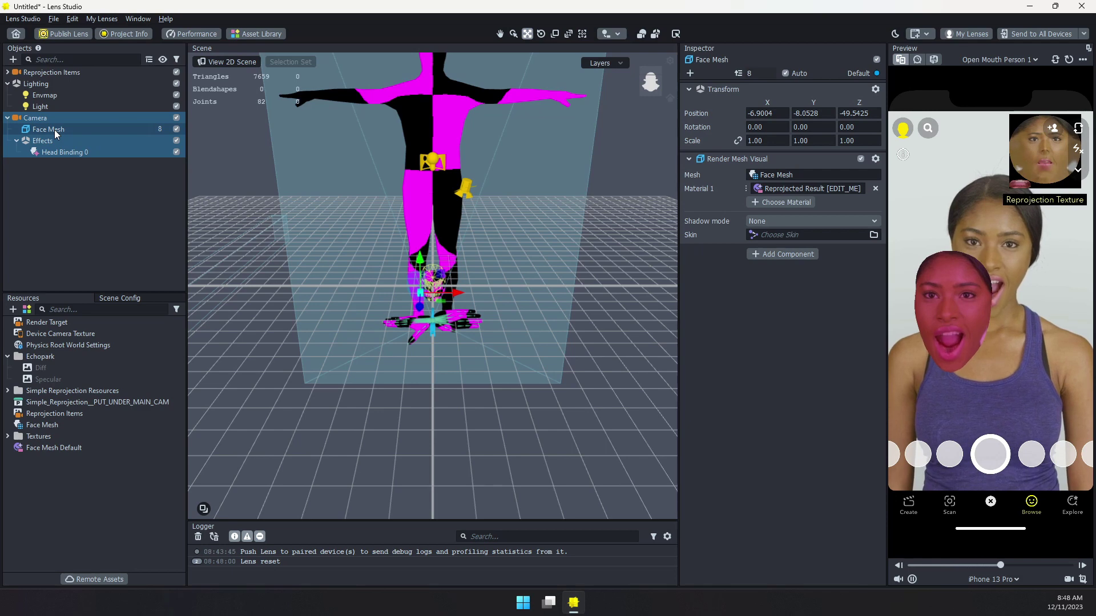
click(7, 73)
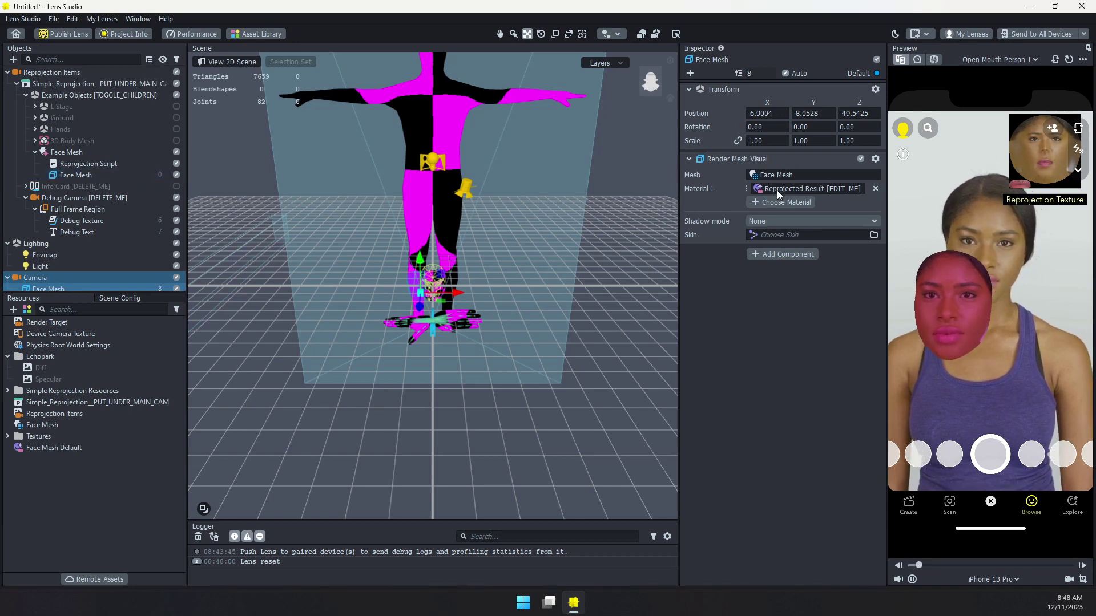
click(35, 152)
click(7, 73)
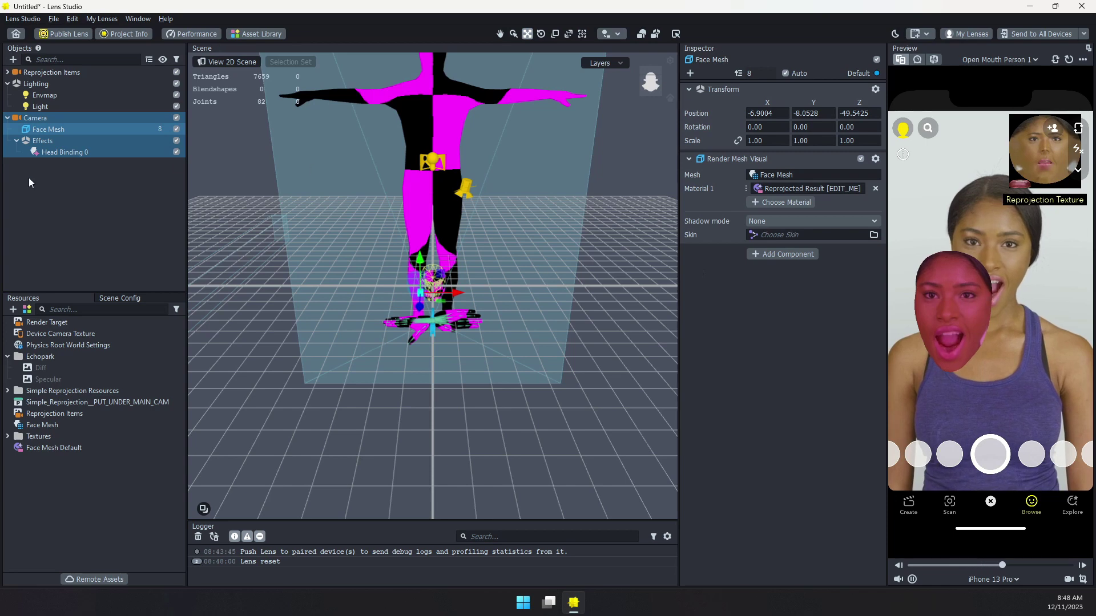
Step: Hide the detached and example Face Mesh objects and enable 3D Body Mesh
click(175, 129)
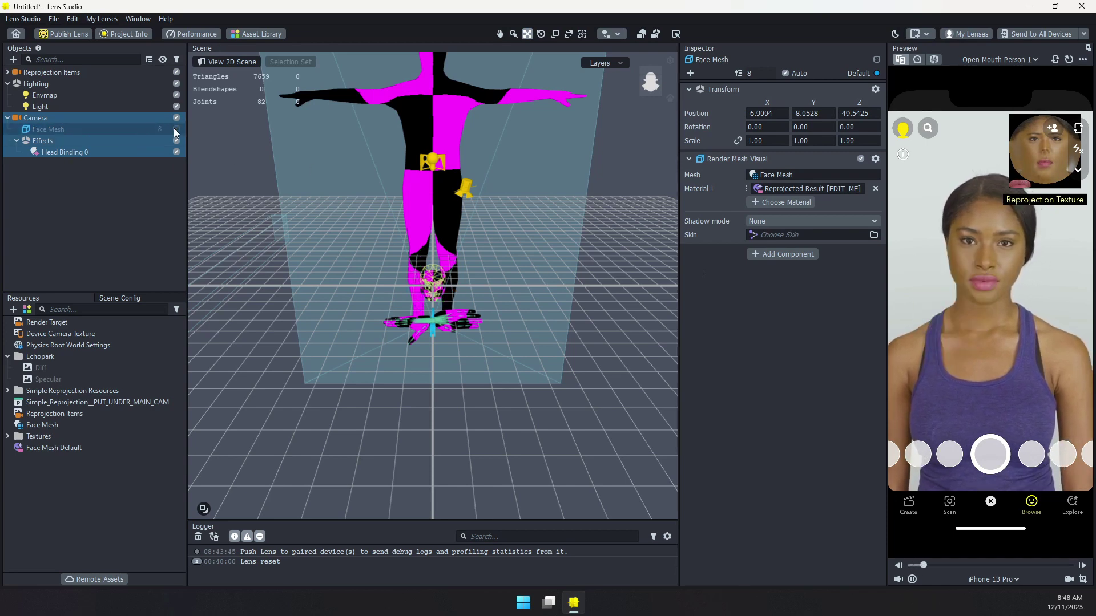
click(7, 72)
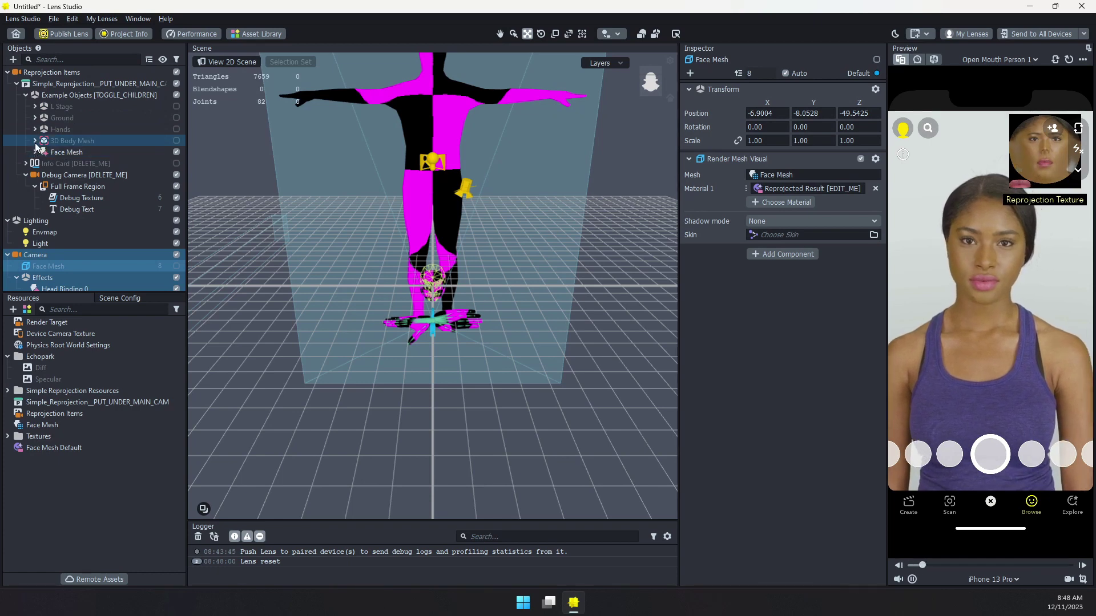
click(177, 152)
click(174, 140)
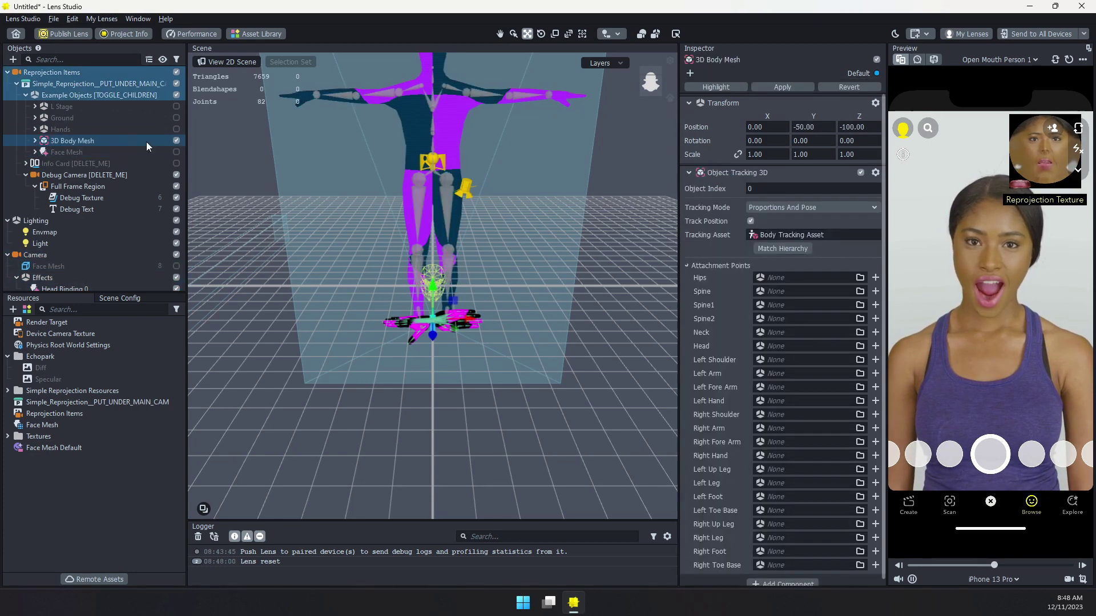
click(35, 139)
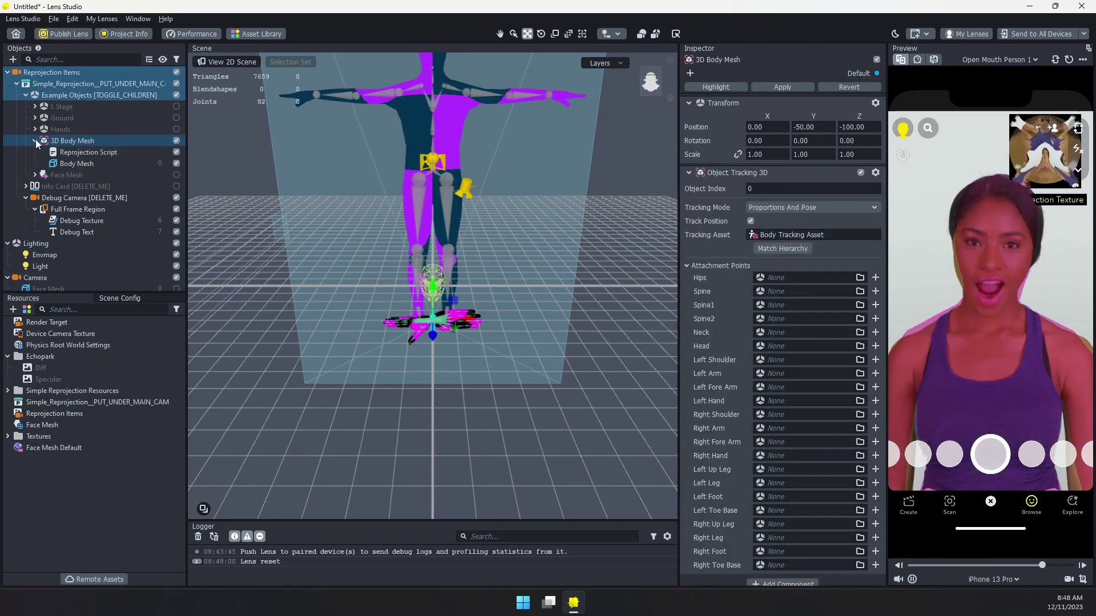
Step: Put Body Mesh on the Reprojection Items layer and preview with the Dance video
click(79, 165)
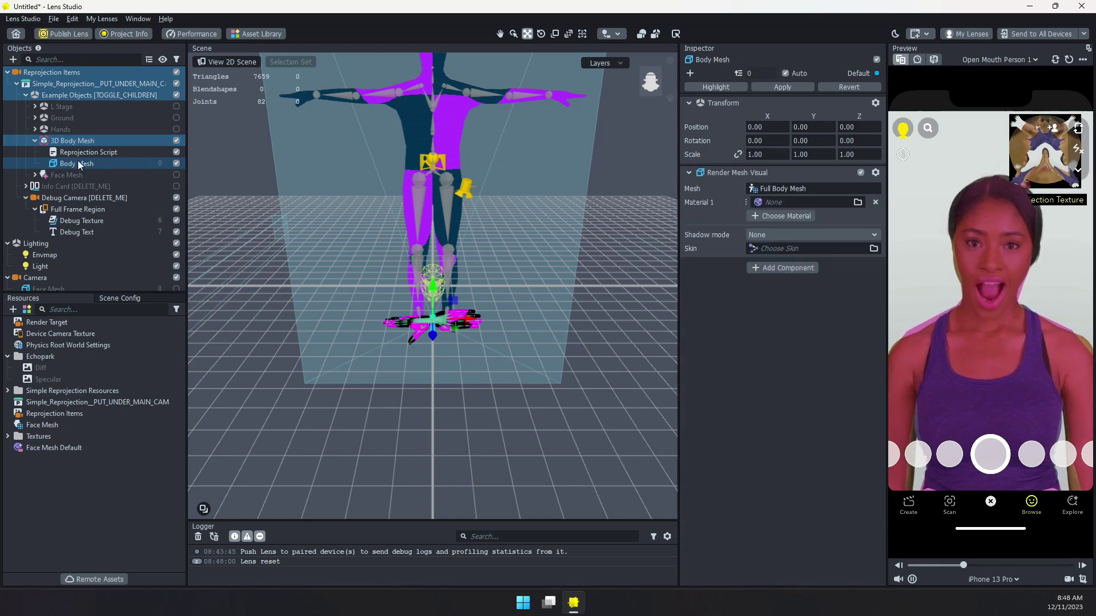
click(862, 73)
click(849, 106)
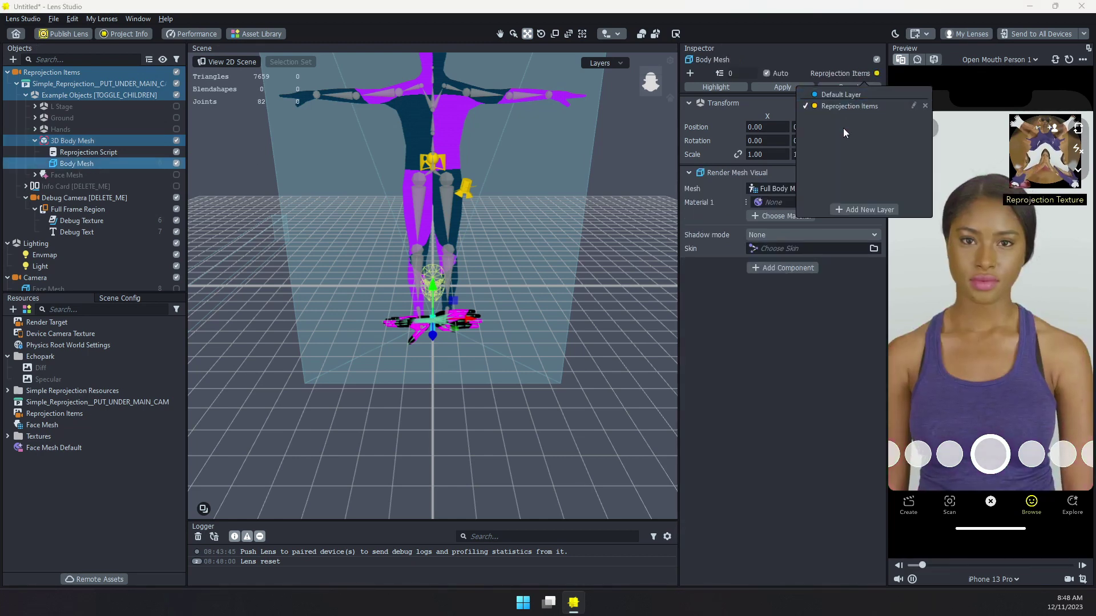
click(781, 326)
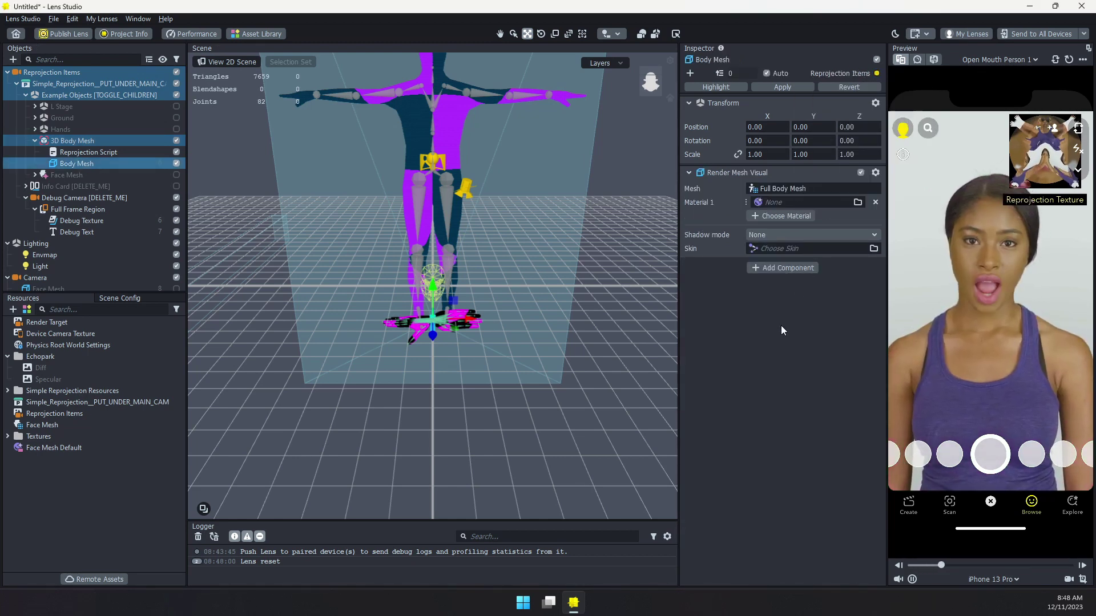
click(1013, 62)
scroll(1008, 192, down, 5)
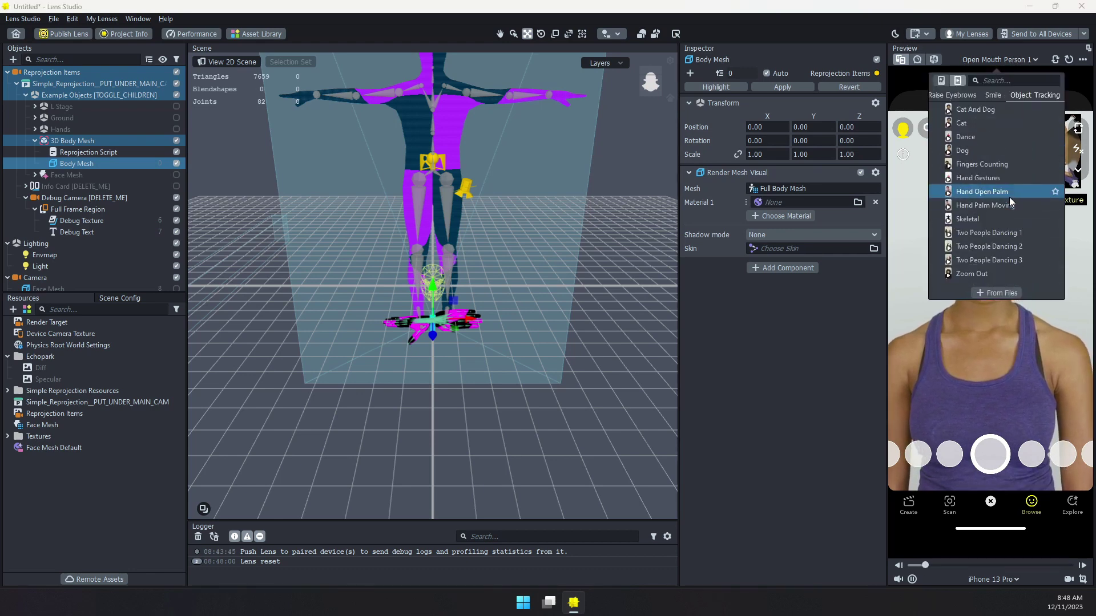
click(982, 138)
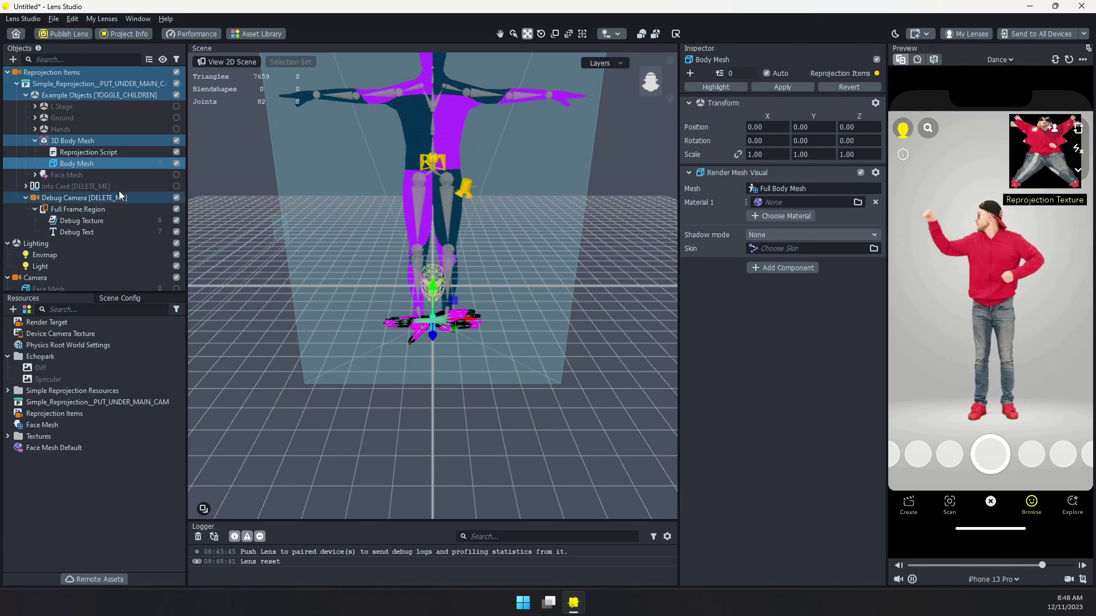
Step: With Camera selected, add a Full Body Mesh found by searching 'body'
click(16, 84)
click(60, 177)
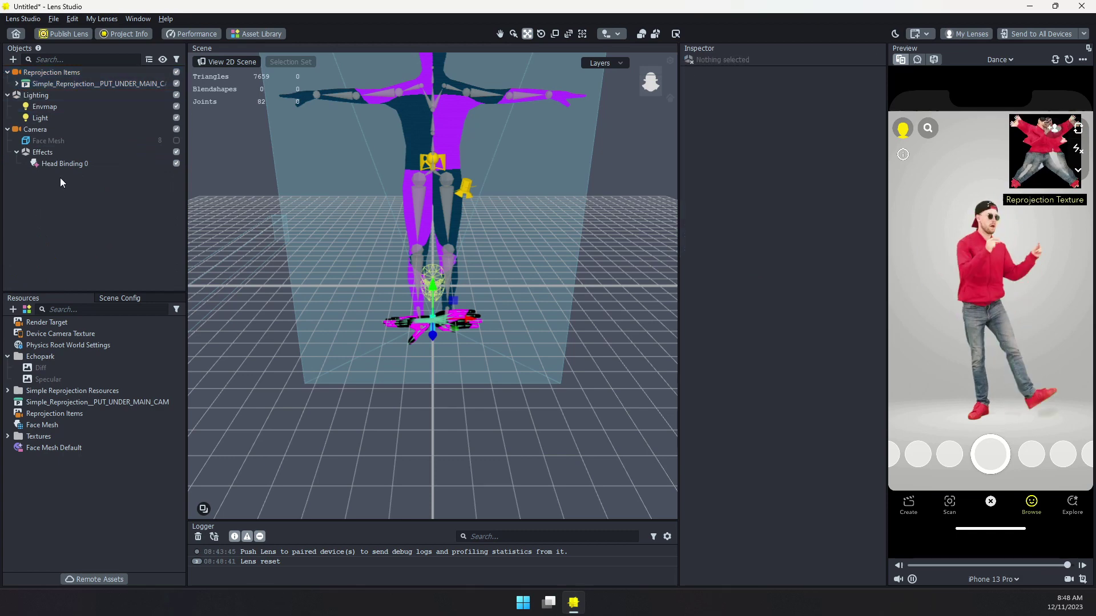
click(41, 130)
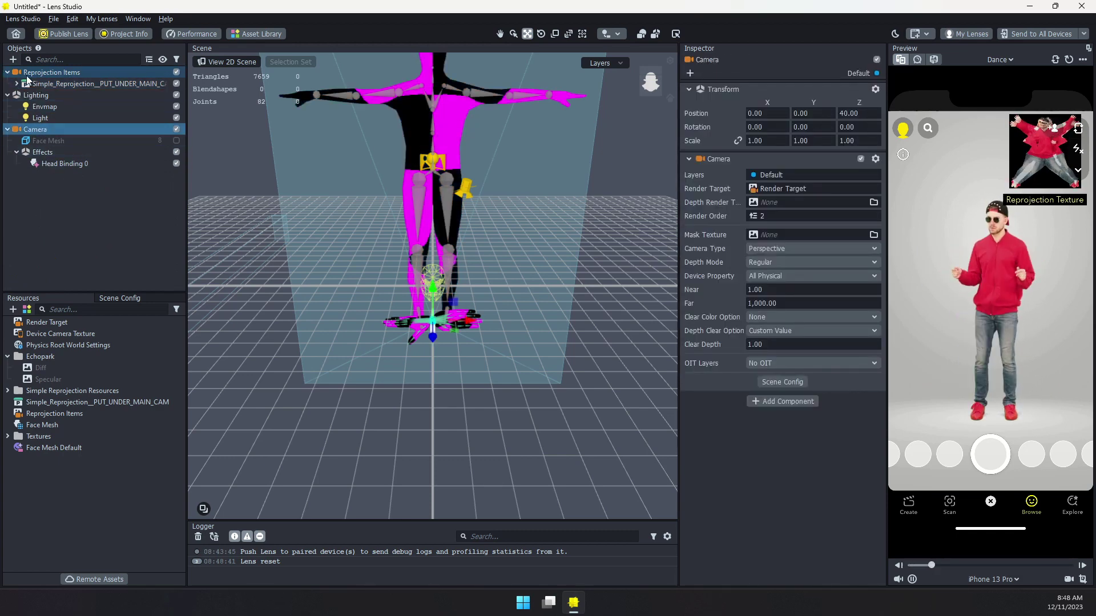
click(13, 59)
key(BackSpace)
key(BackSpace)
key(BackSpace)
key(BackSpace)
text(body)
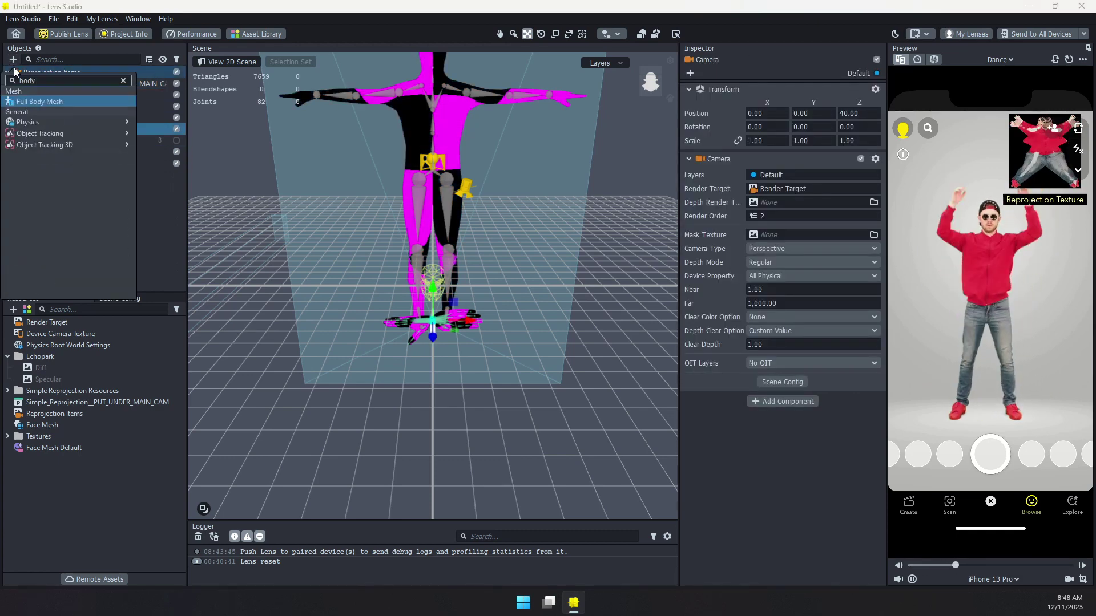
click(41, 102)
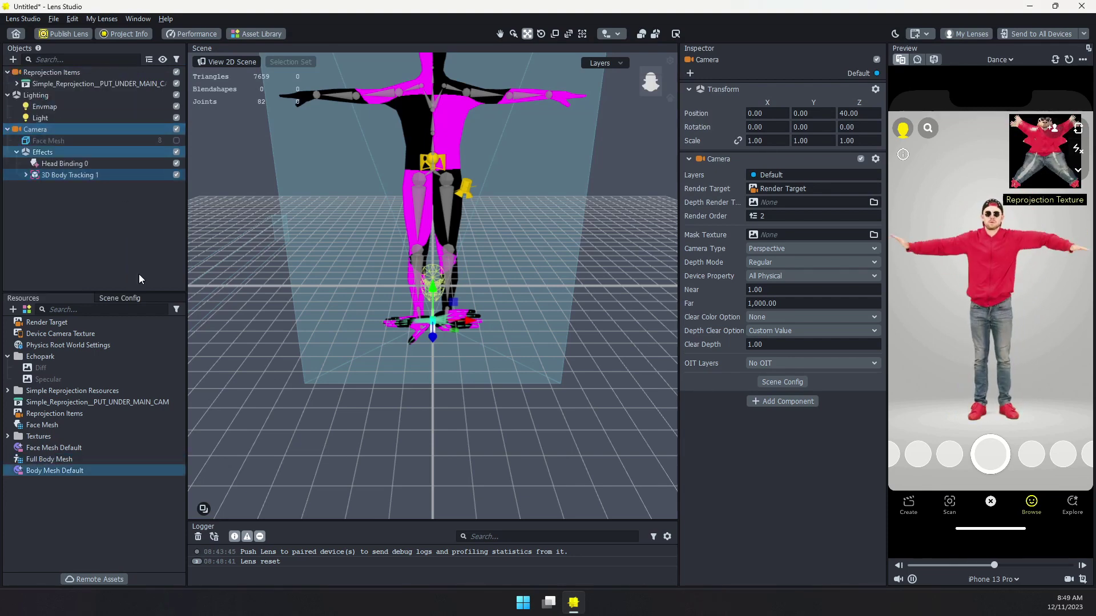
Step: Set the mesh's Body Index and 3D Body Tracking 1's Object Index to 0
click(29, 461)
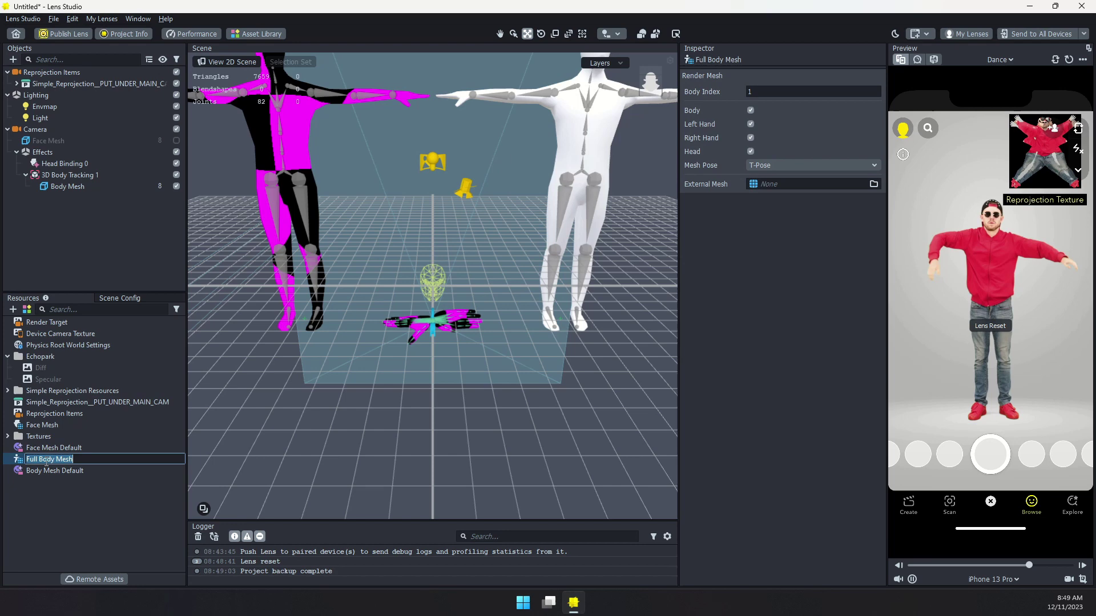
click(749, 90)
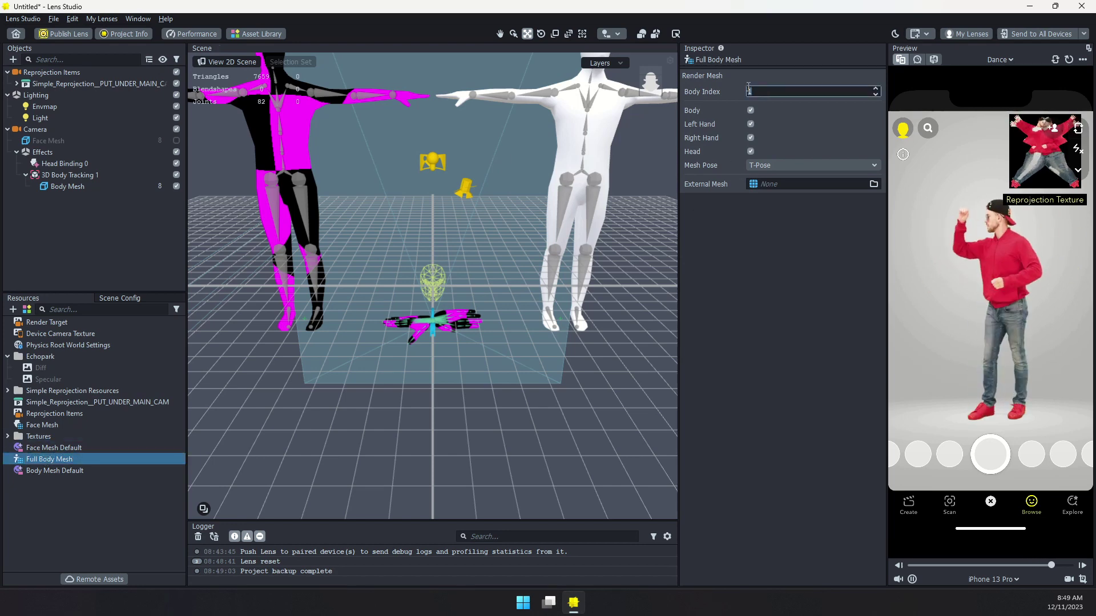
click(104, 202)
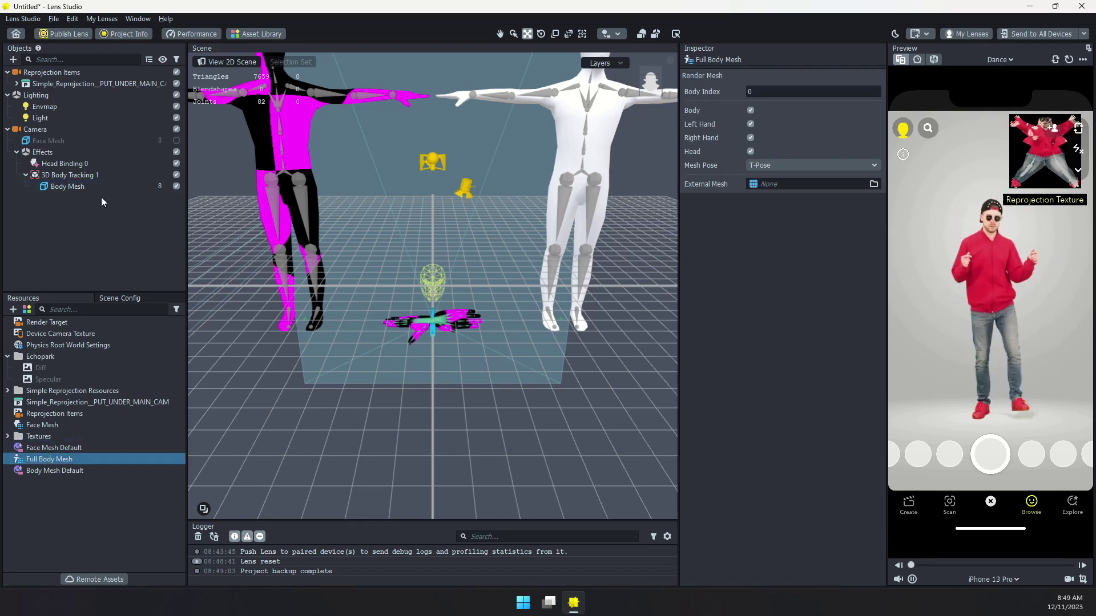
click(68, 174)
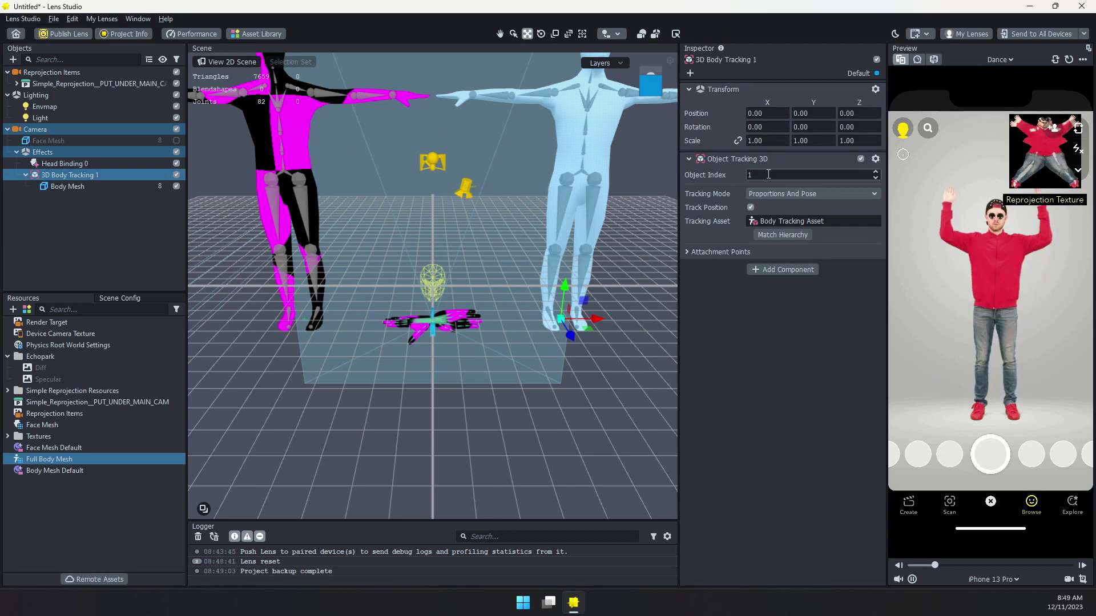
click(769, 174)
text(0)
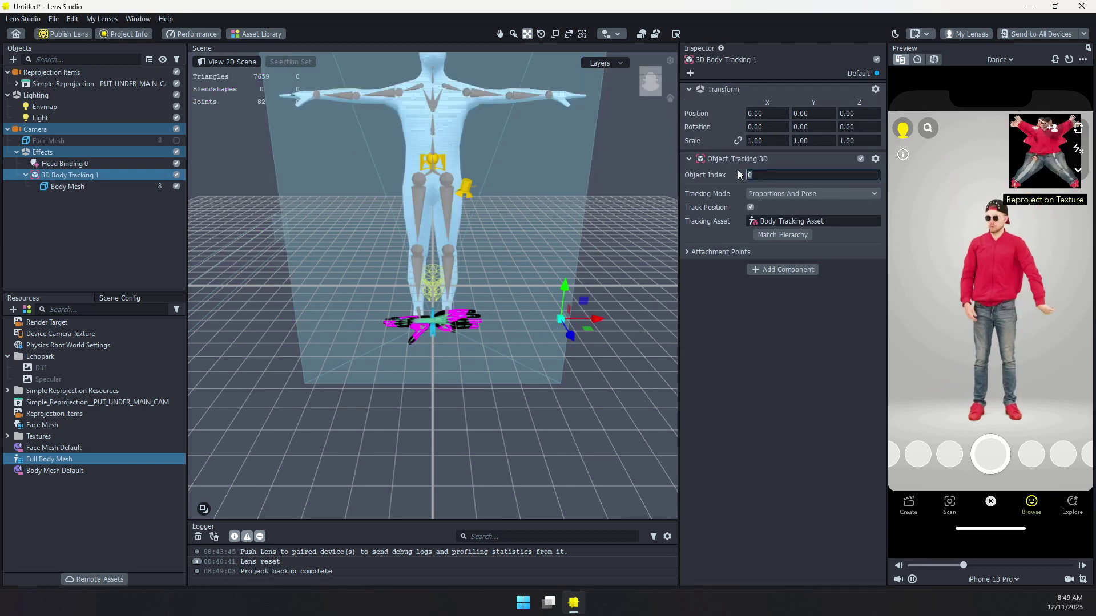
key(Return)
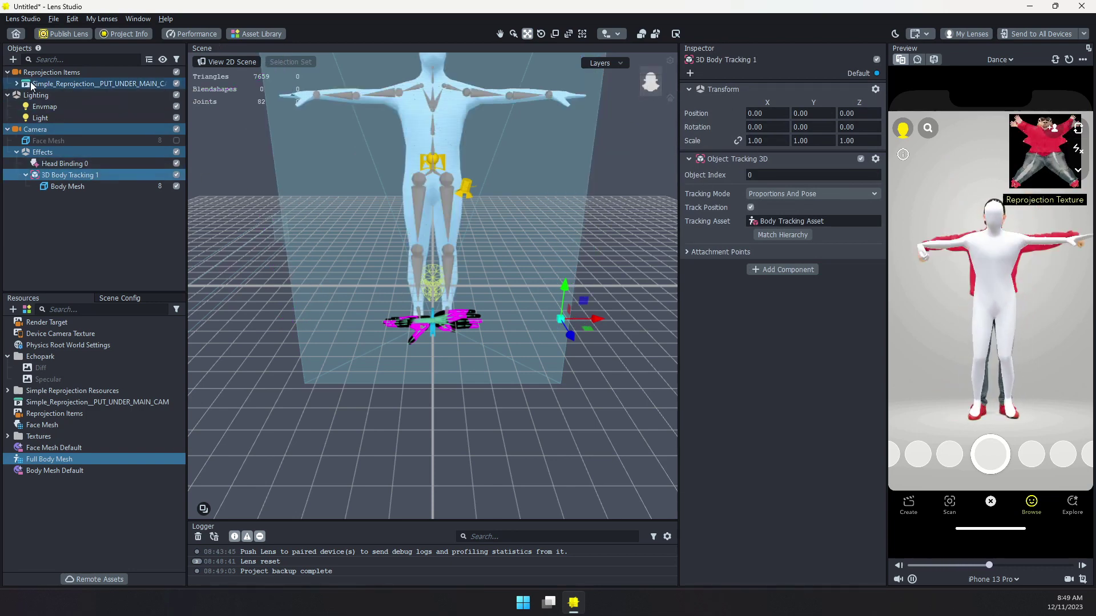
Step: Bring up Body Mesh's material choices in the Simple Reprojection Resources folder
click(64, 186)
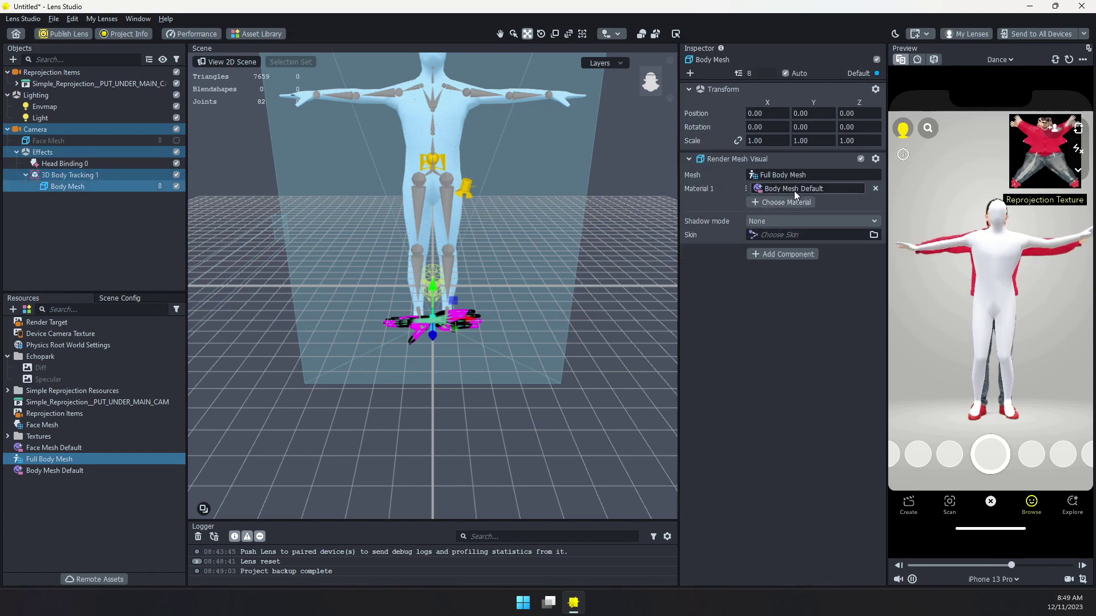
click(793, 191)
click(462, 188)
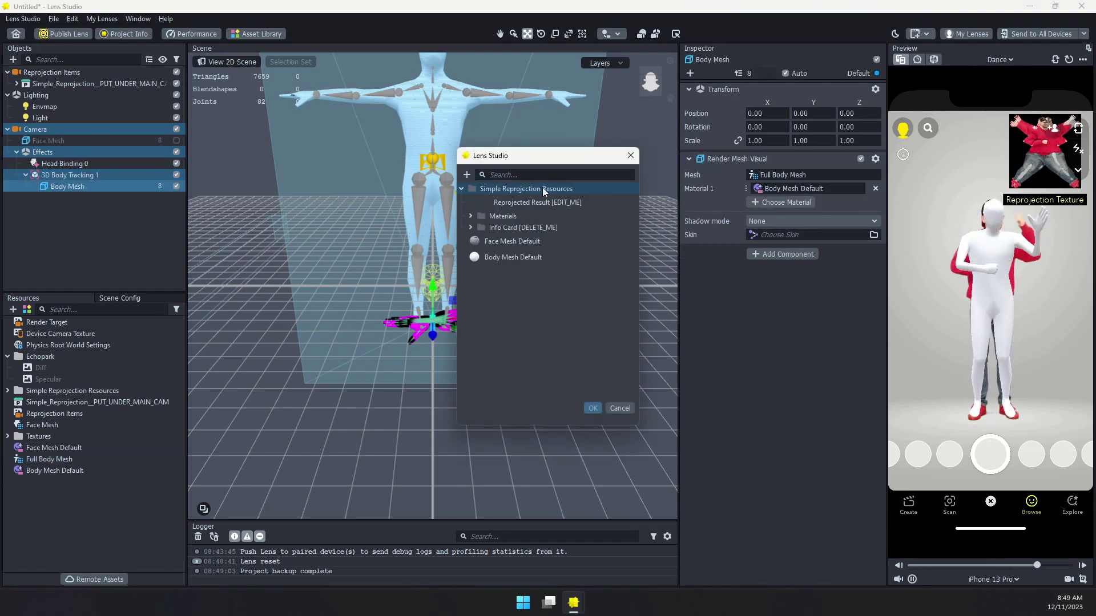
Step: Apply Reprojected Result to Body Mesh and move it under Camera, out of tracking
click(563, 201)
double_click(563, 201)
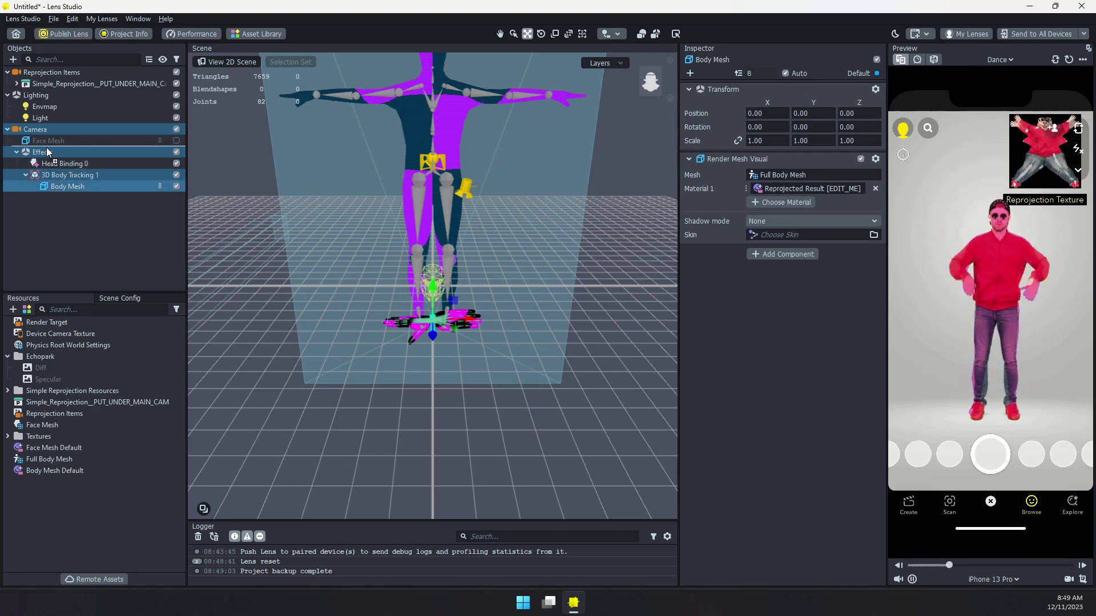
drag(48, 152, 47, 150)
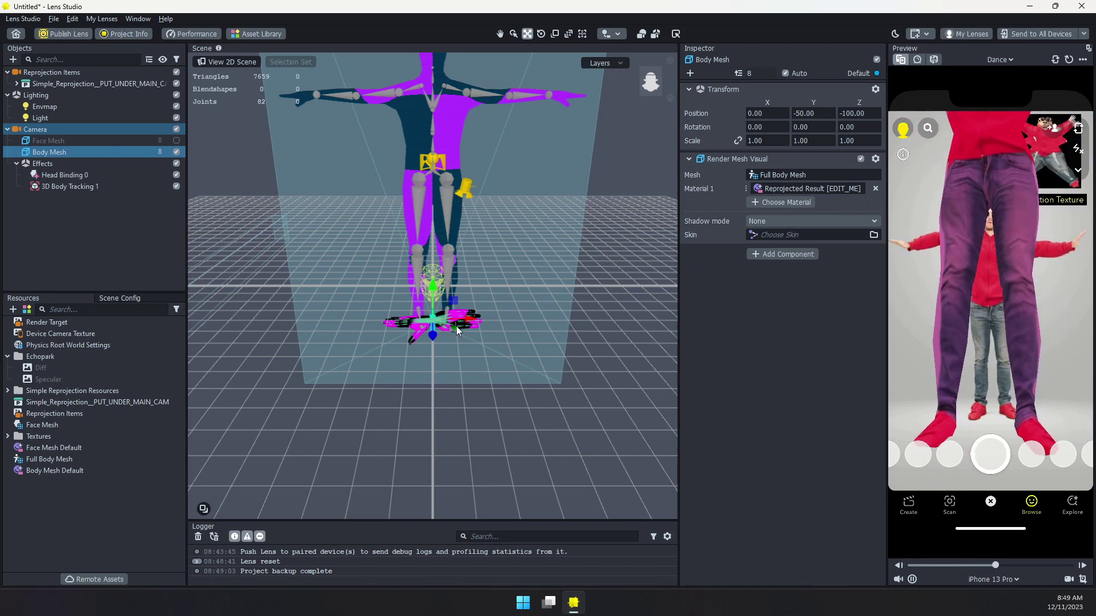
Step: Offset the body mesh left and lower so it sits beside the person
alt+drag(457, 326, 574, 315)
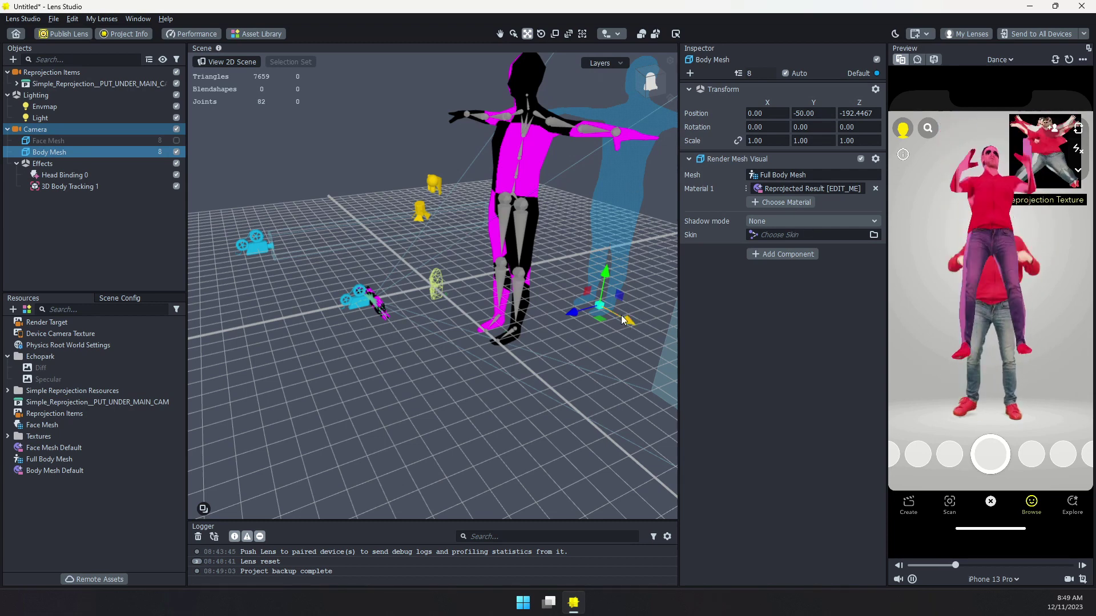
drag(624, 320, 574, 287)
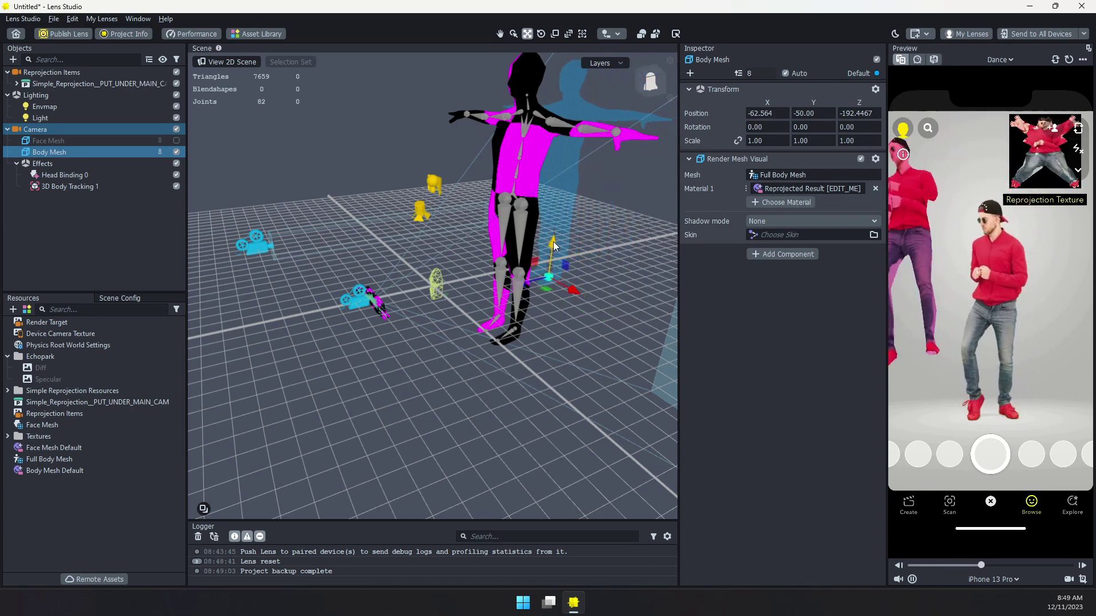
drag(555, 245, 637, 386)
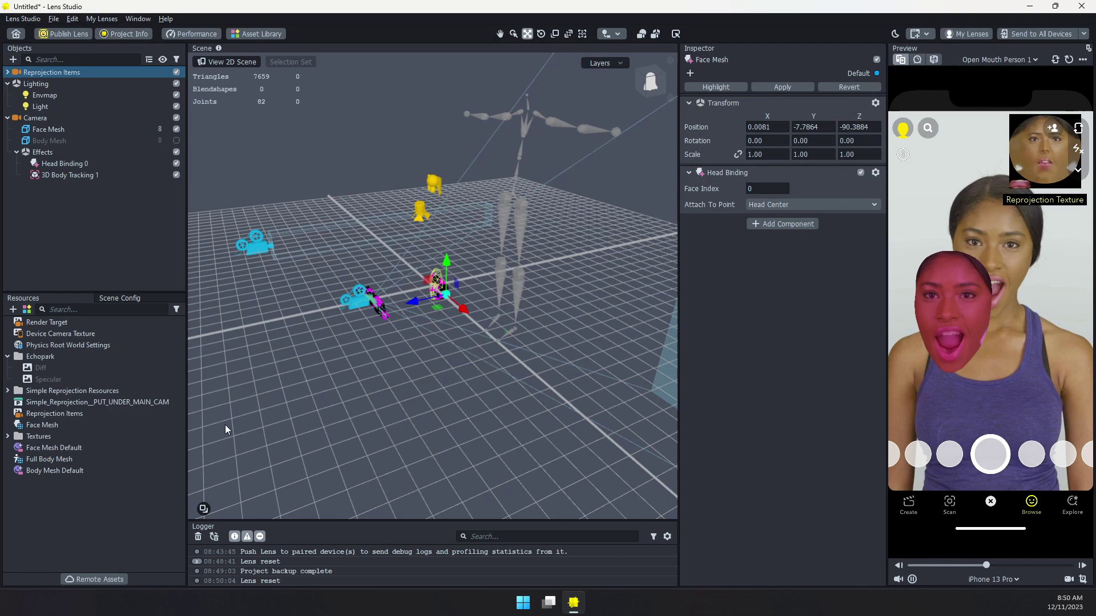
Step: Set Reprojected Result's Base Color to white, then uncheck Debug Camera
click(28, 391)
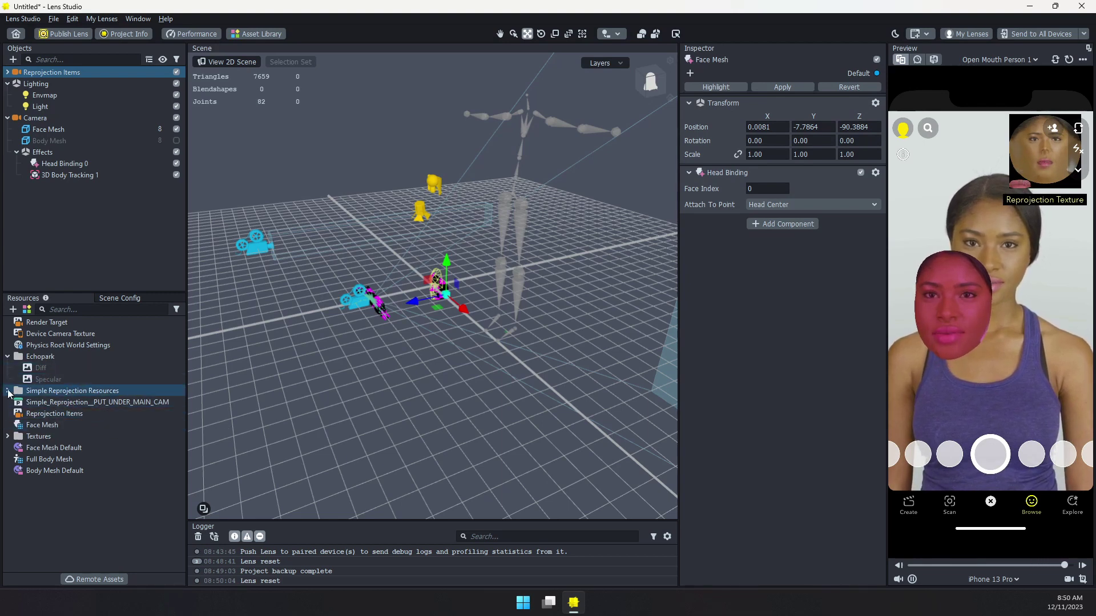
click(8, 391)
click(59, 402)
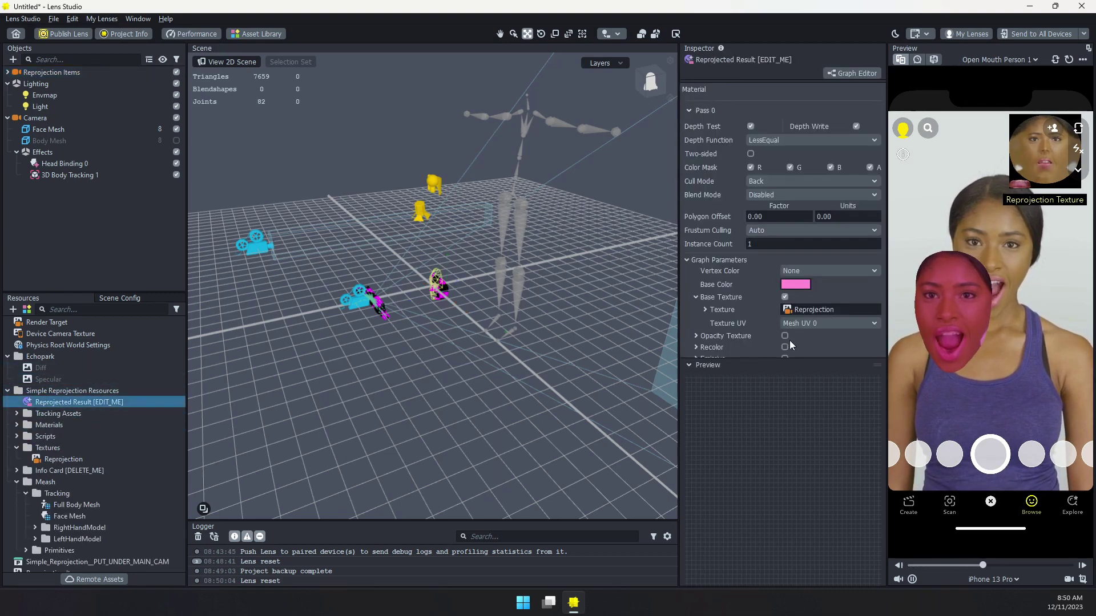
click(795, 284)
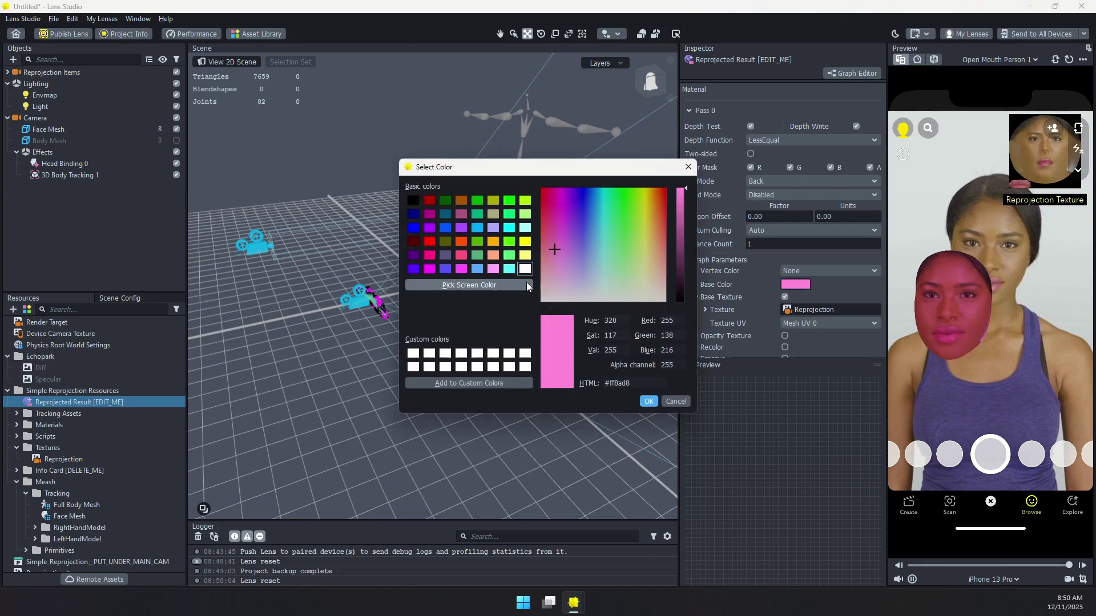
click(525, 268)
click(649, 402)
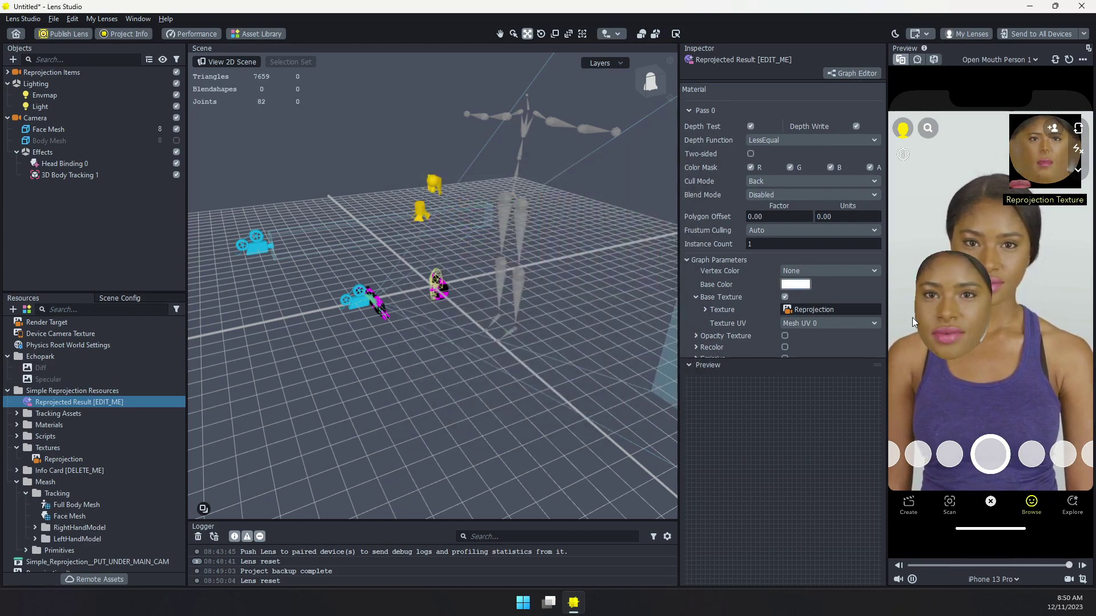
click(934, 314)
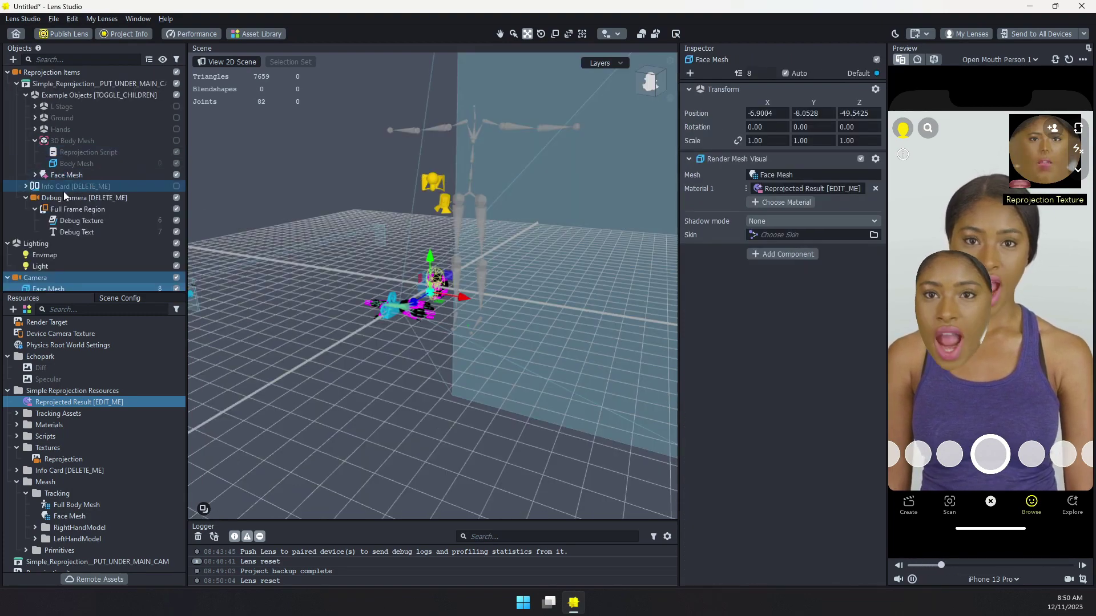
click(175, 195)
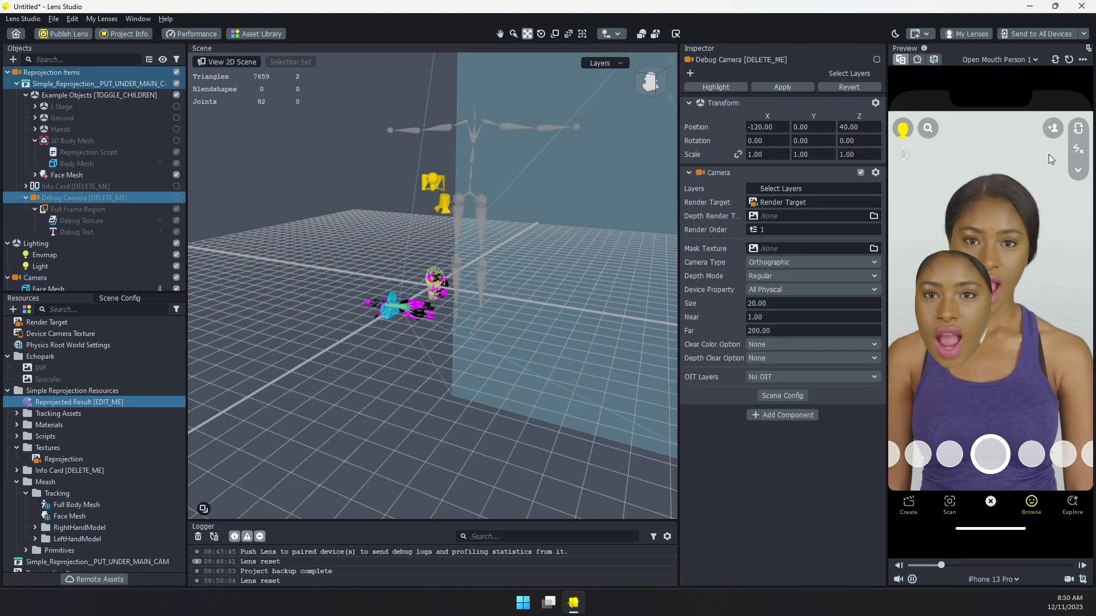